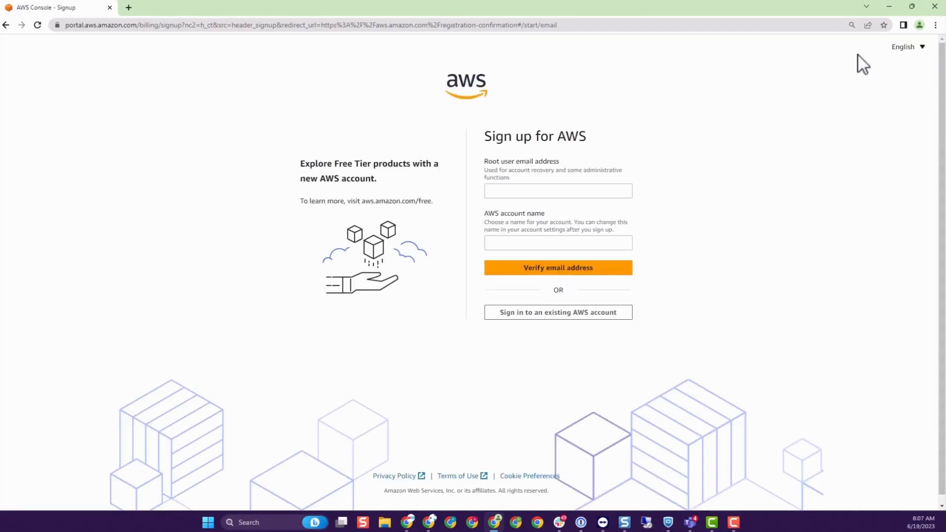
- Sign up with the root user email address and AWS account name, verify the email, and set the root user password
drag(485, 160, 561, 161)
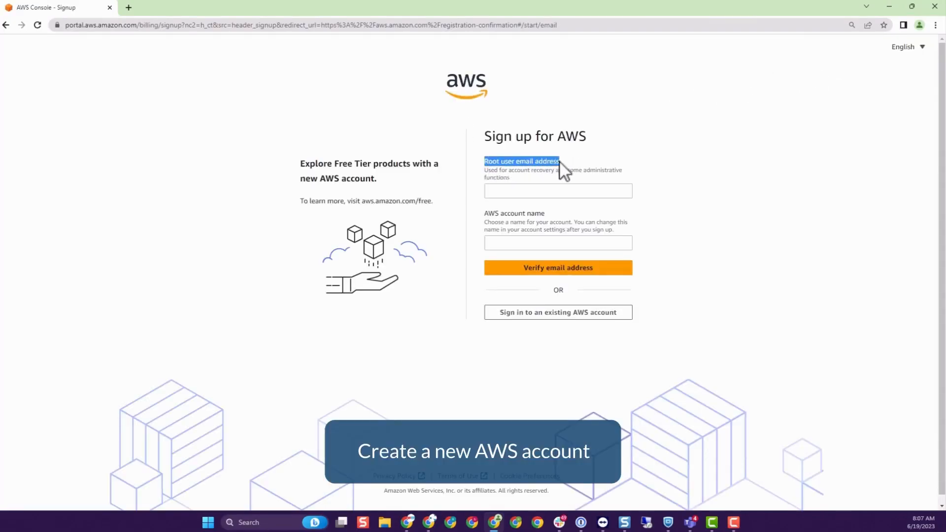
click(544, 191)
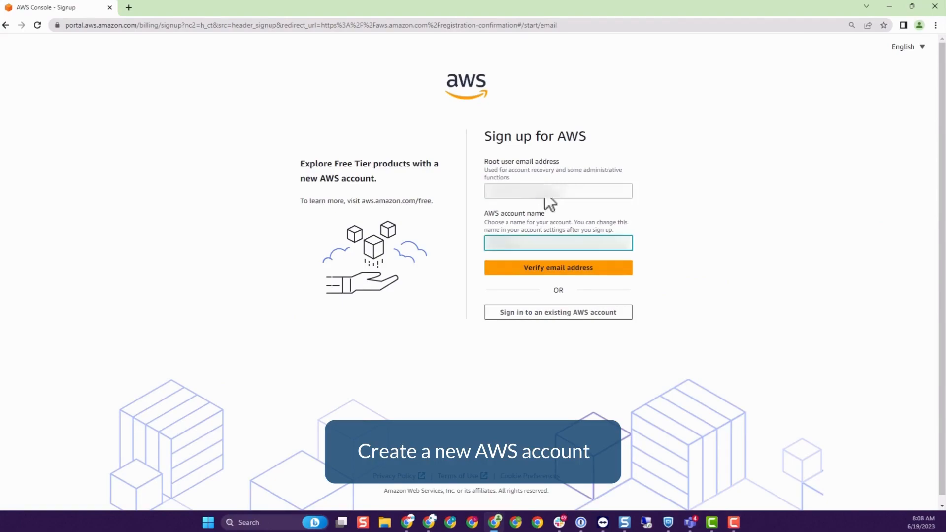
click(546, 272)
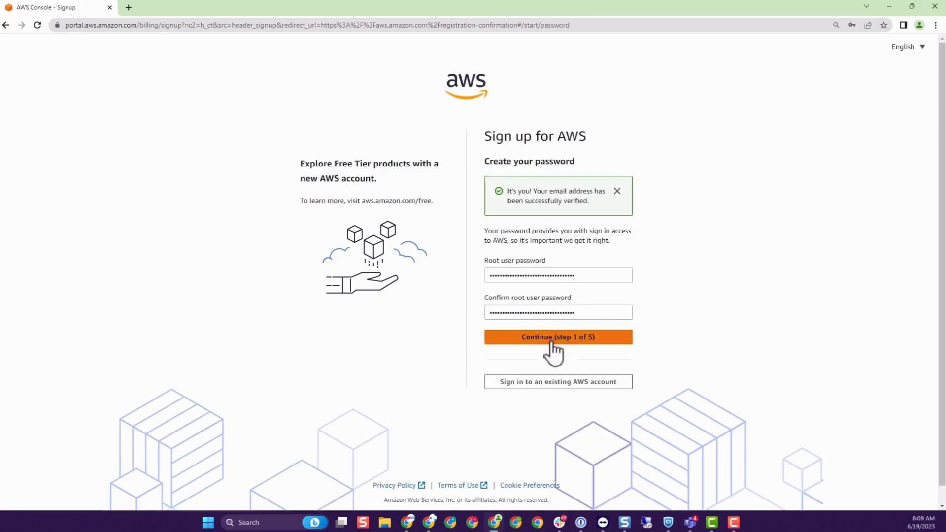
click(550, 343)
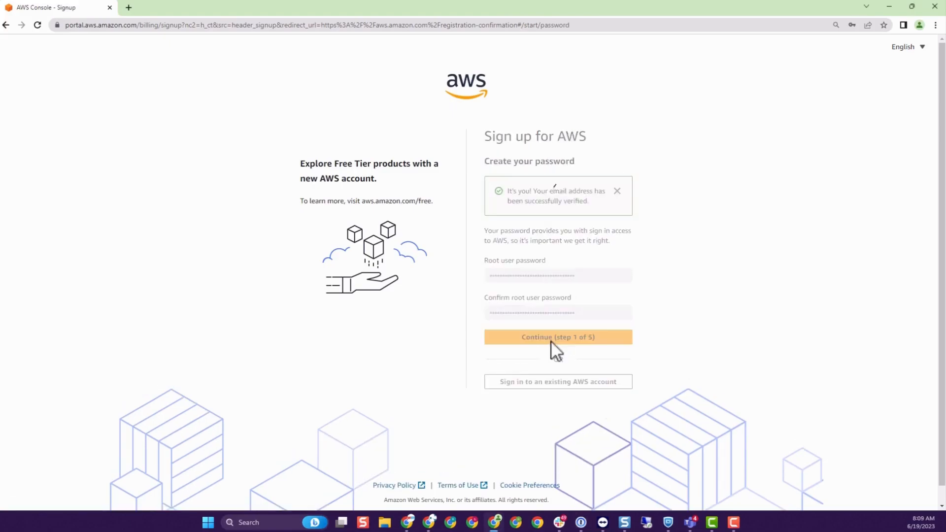
- Submit the personal-use contact details with the AWS Customer Agreement accepted, and complete the sign-up with the Basic support - Free plan
scroll(487, 389, down, 3)
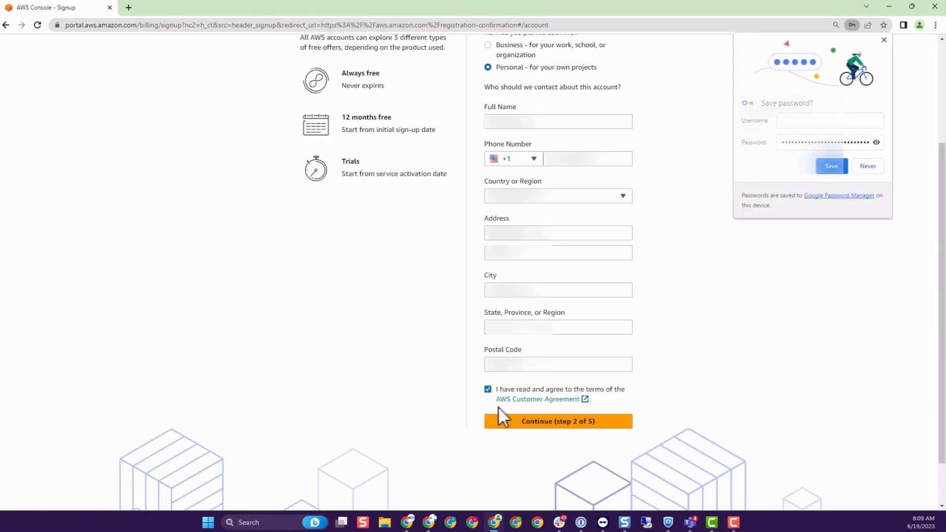
click(504, 417)
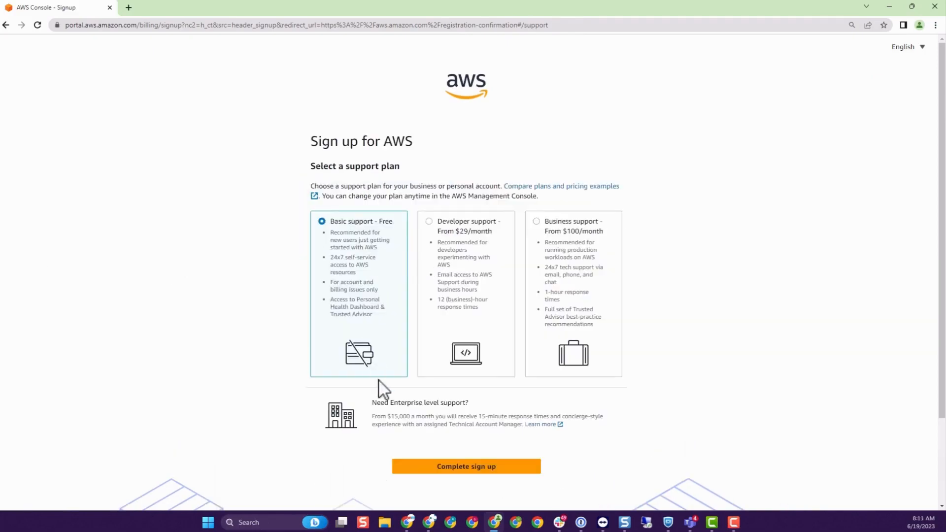
click(435, 465)
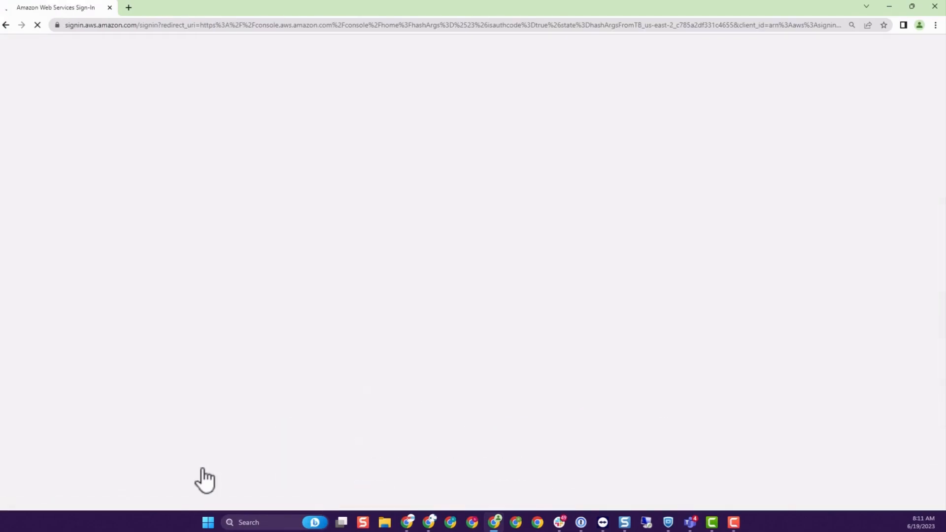
- Sign in as root user with the account's email address and password, and decline saving the password in the browser
click(310, 260)
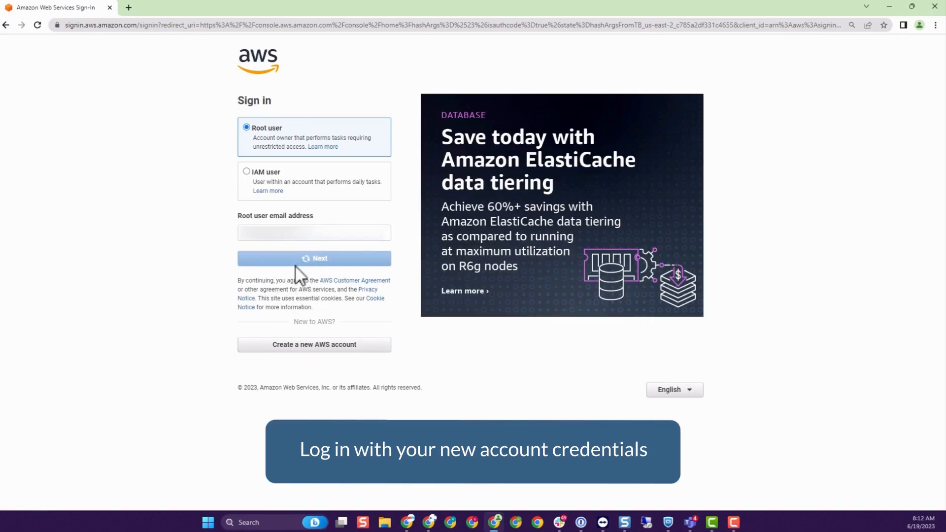
click(300, 186)
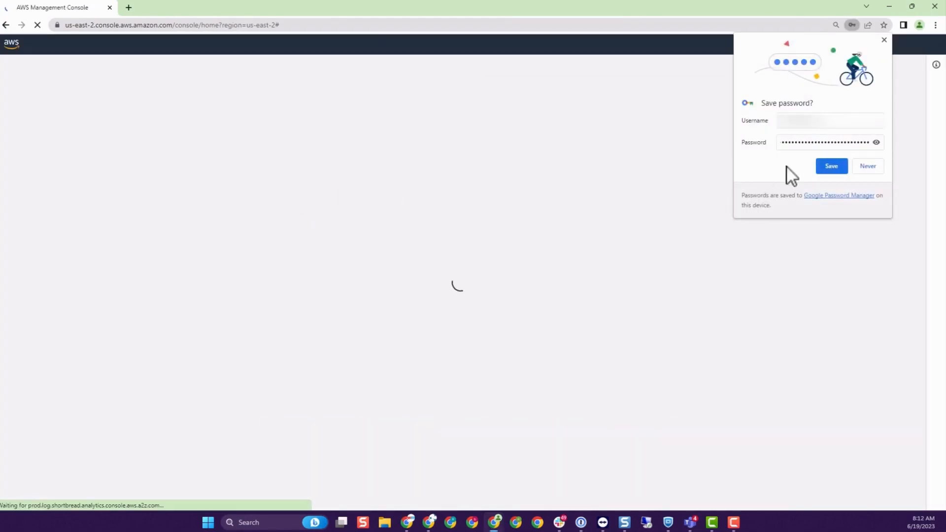
click(870, 165)
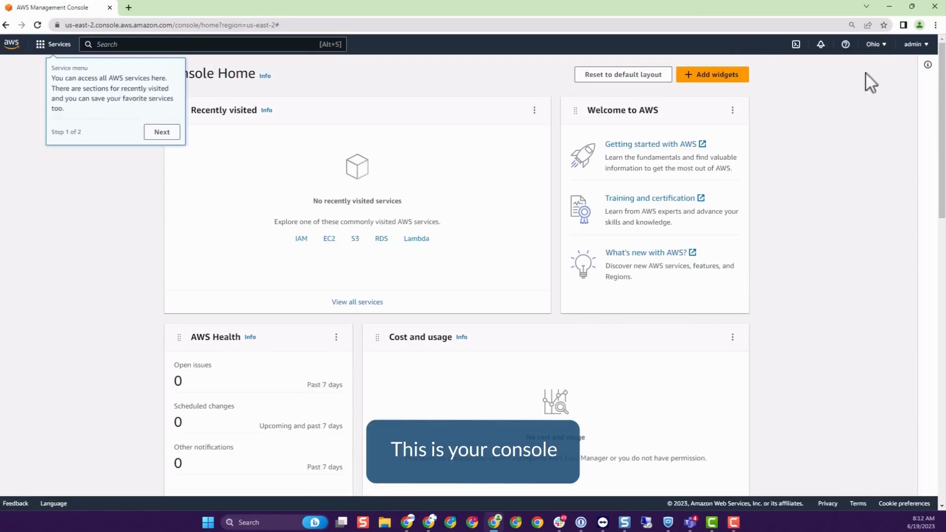
- Dismiss the console tour and view the list of available datacenter regions without changing the selection
click(915, 127)
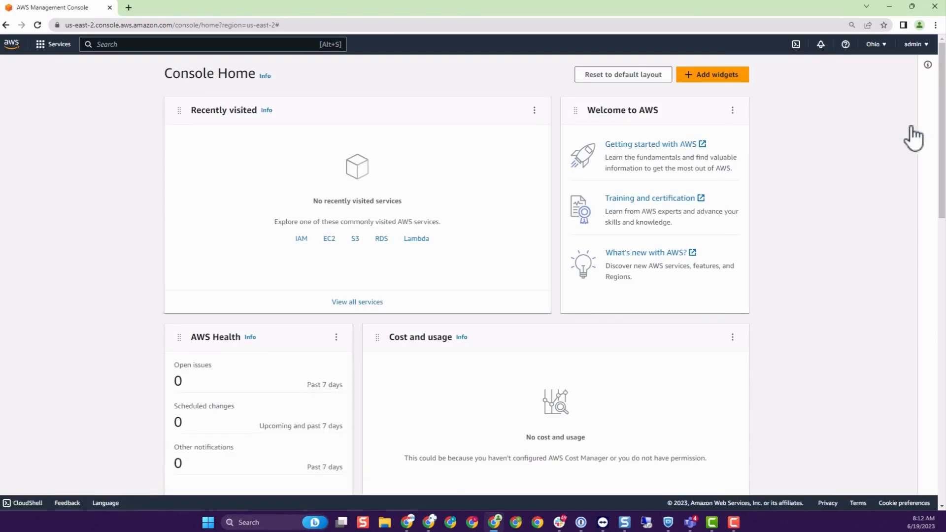
click(874, 45)
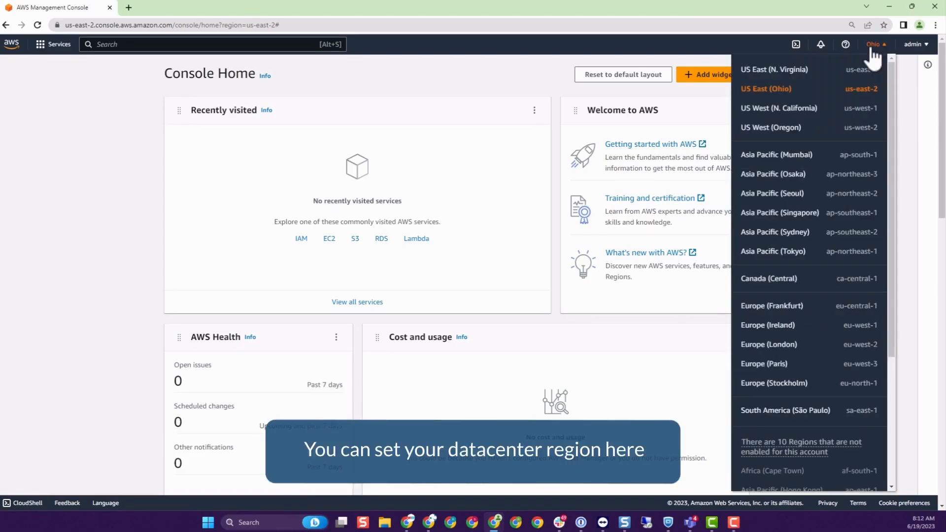
click(911, 80)
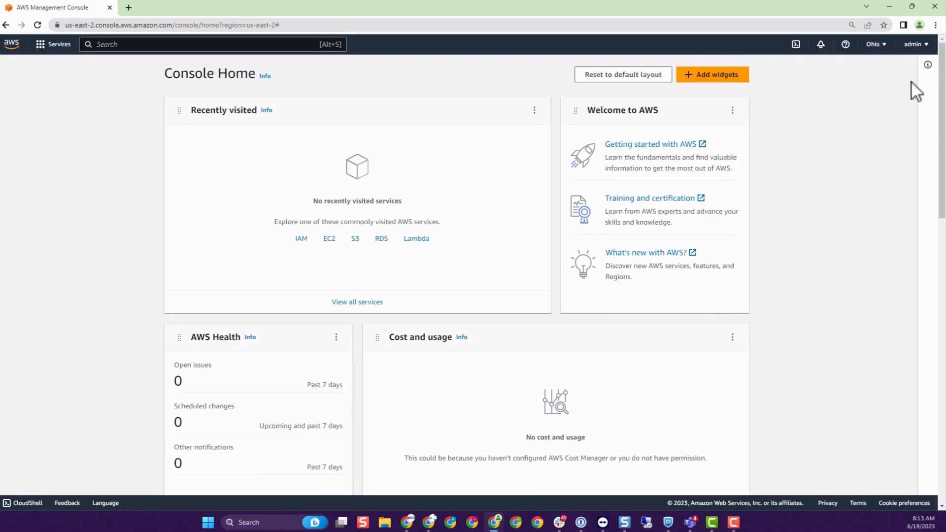
- Open the EC2 service from the Compute category, view the running instances, and start launching a new instance
click(41, 45)
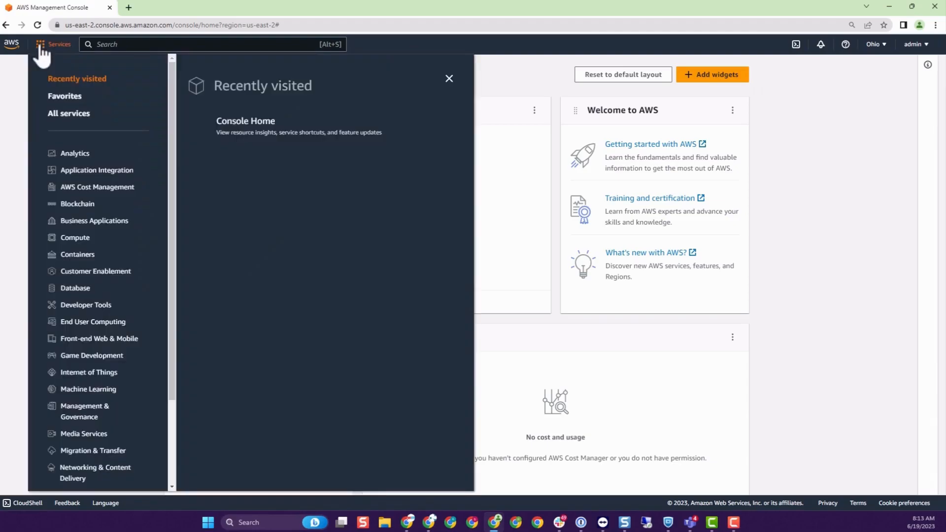
click(69, 238)
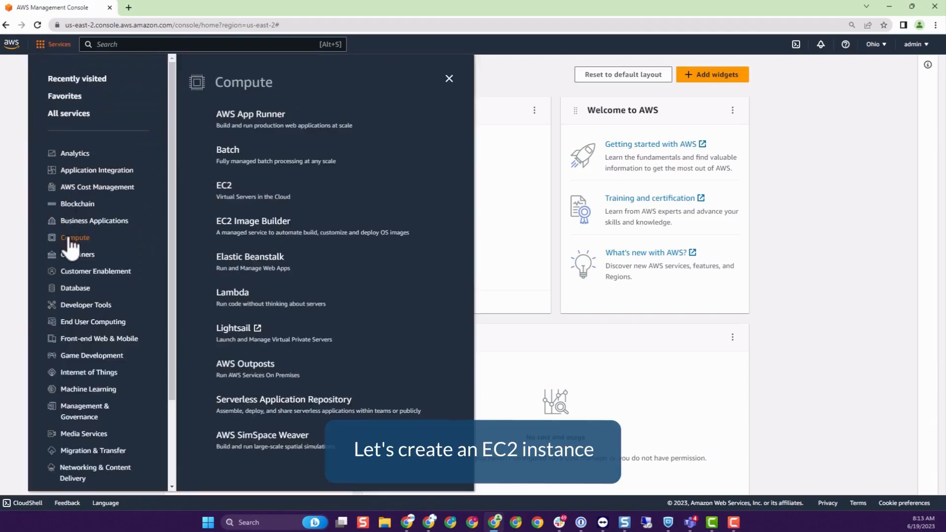
click(228, 192)
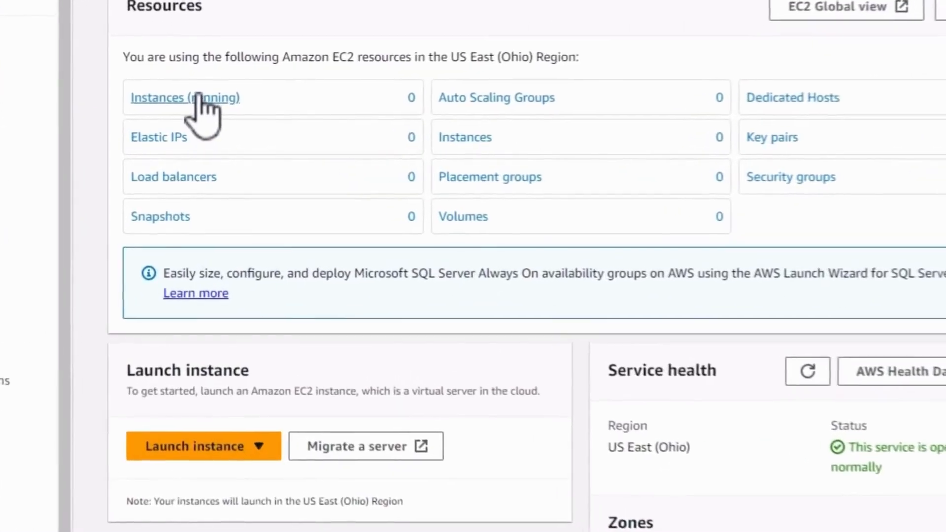
click(199, 97)
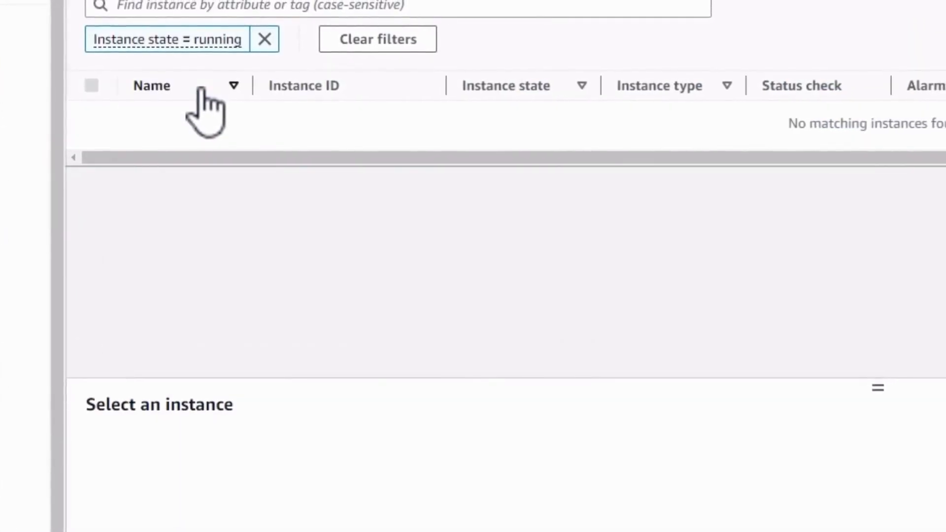
click(883, 68)
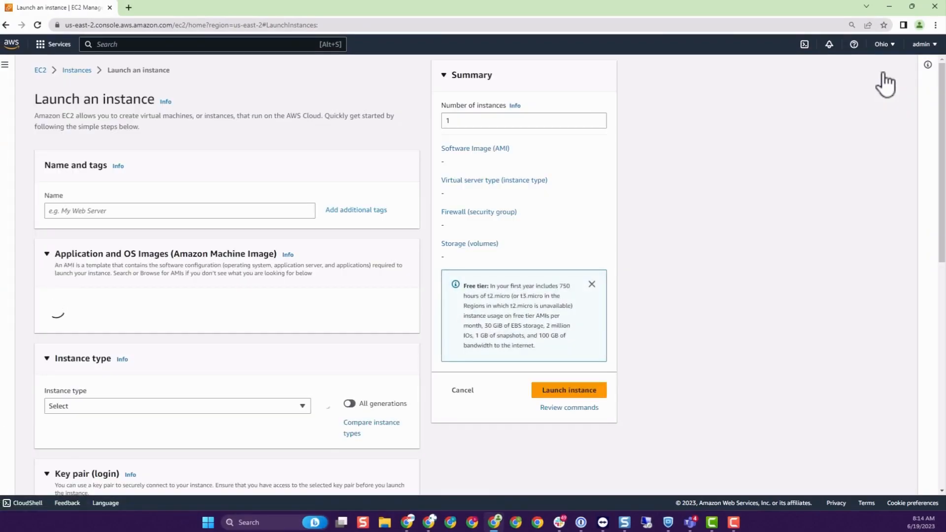
- Name the new instance "Milestone on AWS"
click(91, 211)
text(Milestone on AWS)
key(Tab)
- Choose Windows as the operating system and select the Microsoft Windows Server 2019 Base machine image
scroll(94, 219, down, 1)
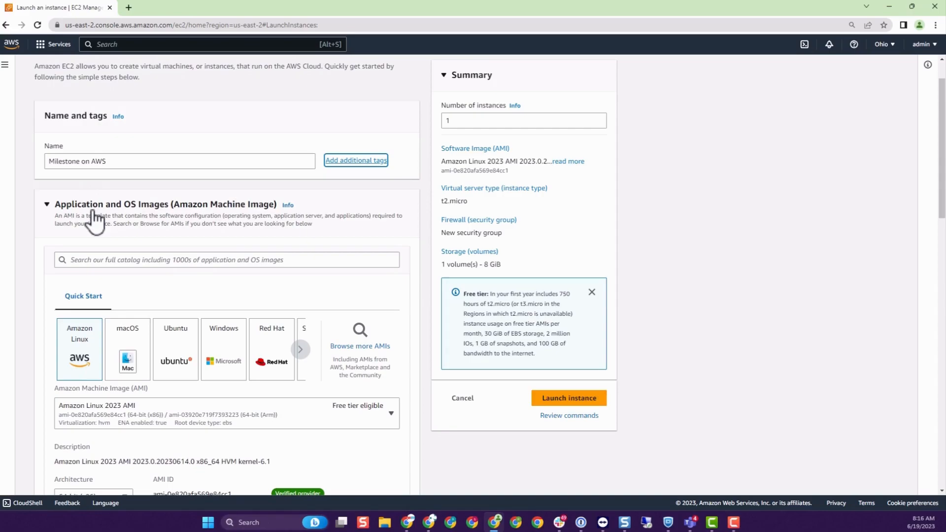
scroll(93, 212, down, 1)
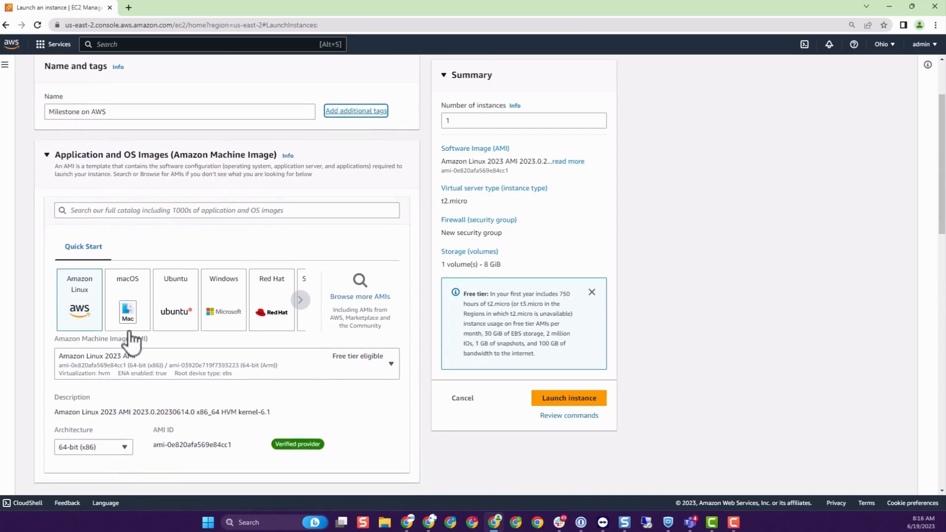
click(238, 311)
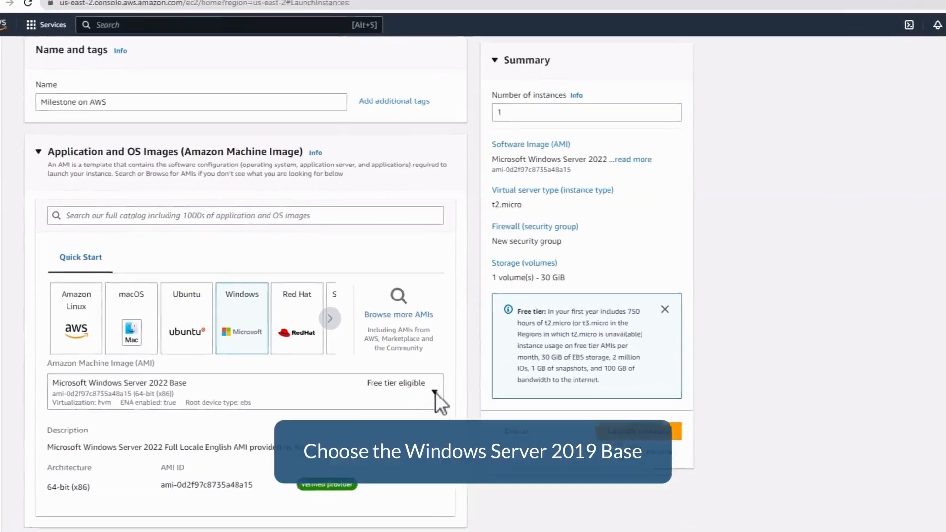
click(389, 367)
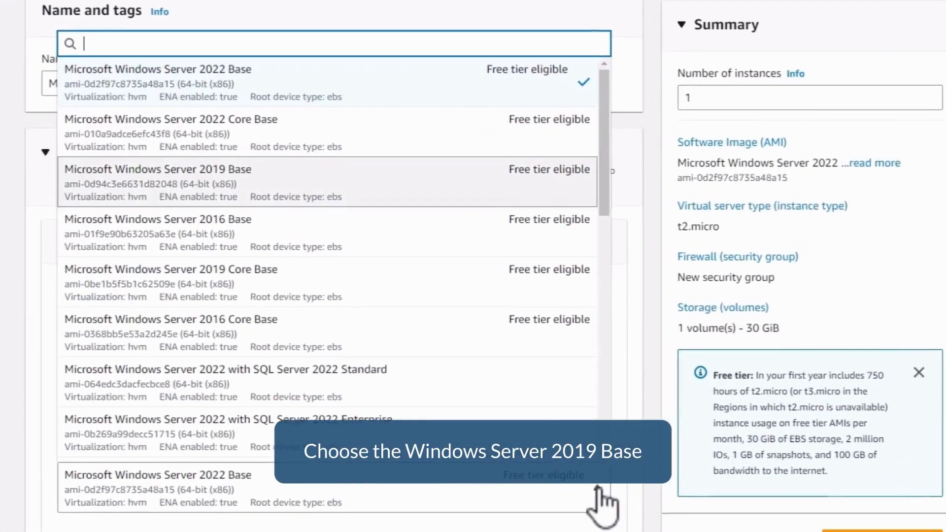
click(359, 207)
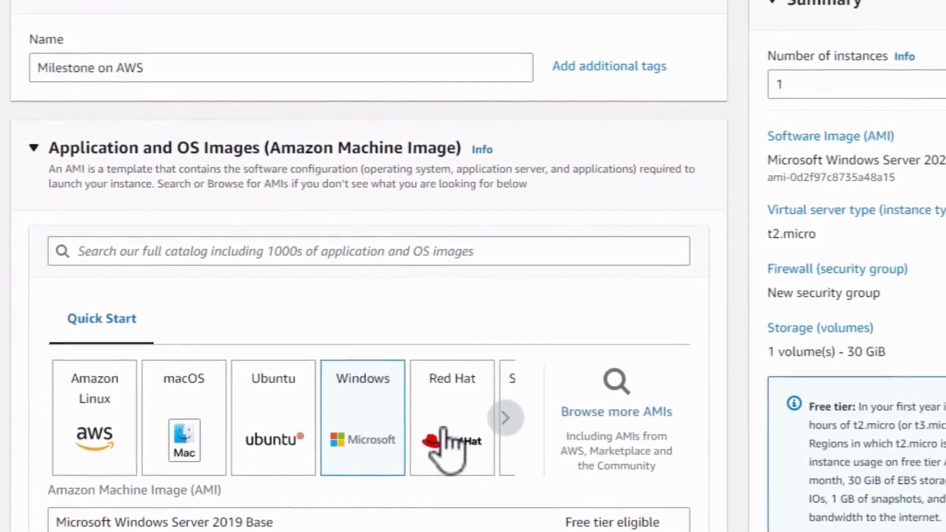
- Search the instance types for "c5" and set the instance type to c5a.large
scroll(656, 439, down, 10)
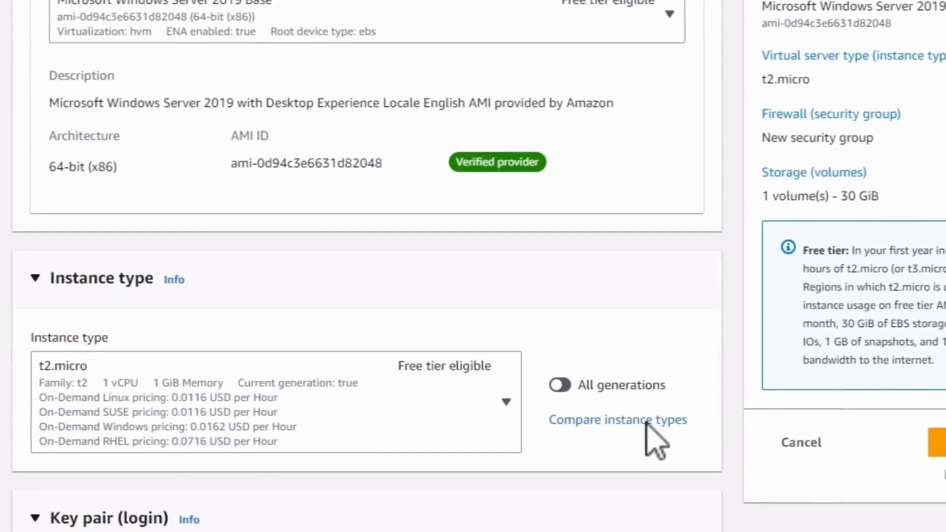
scroll(653, 436, down, 2)
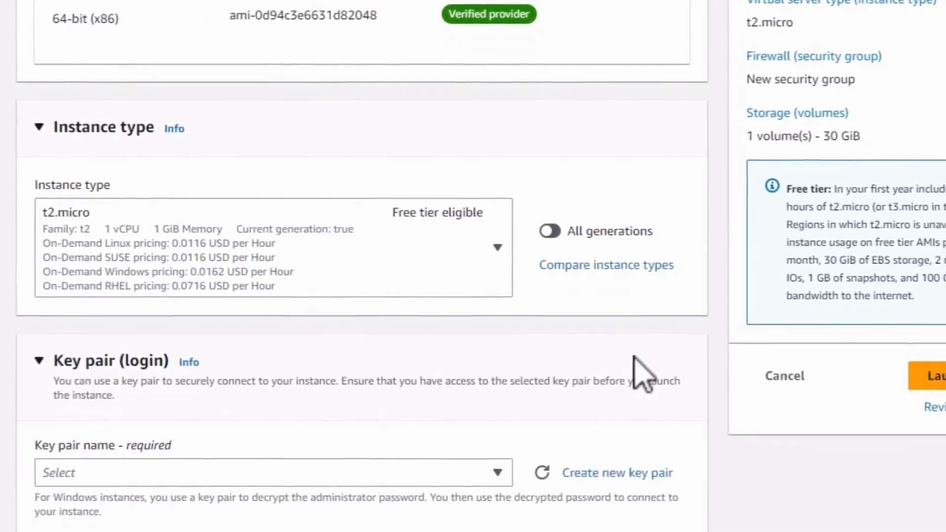
scroll(641, 375, down, 2)
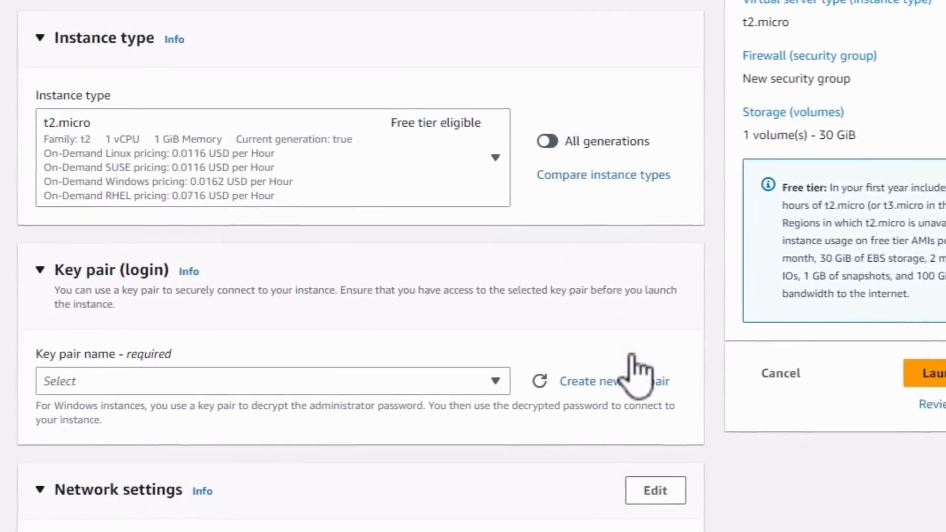
scroll(634, 369, down, 2)
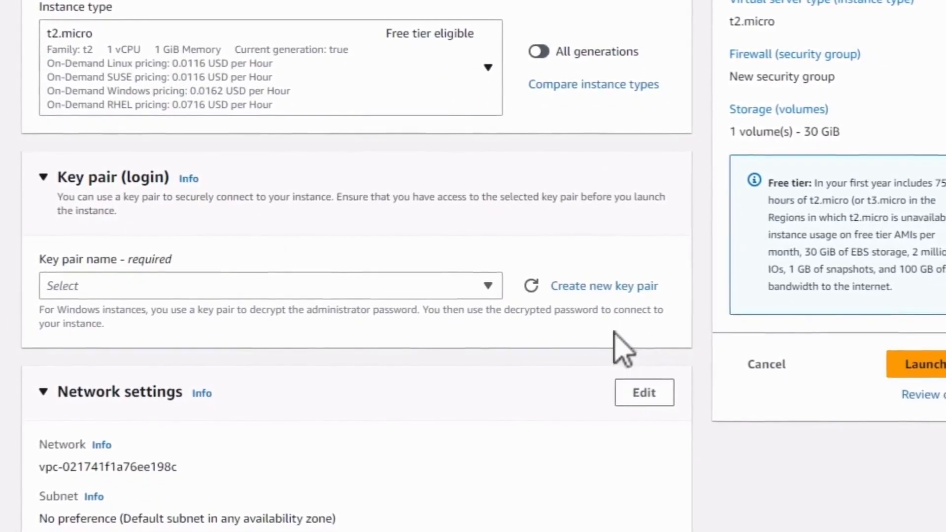
click(490, 68)
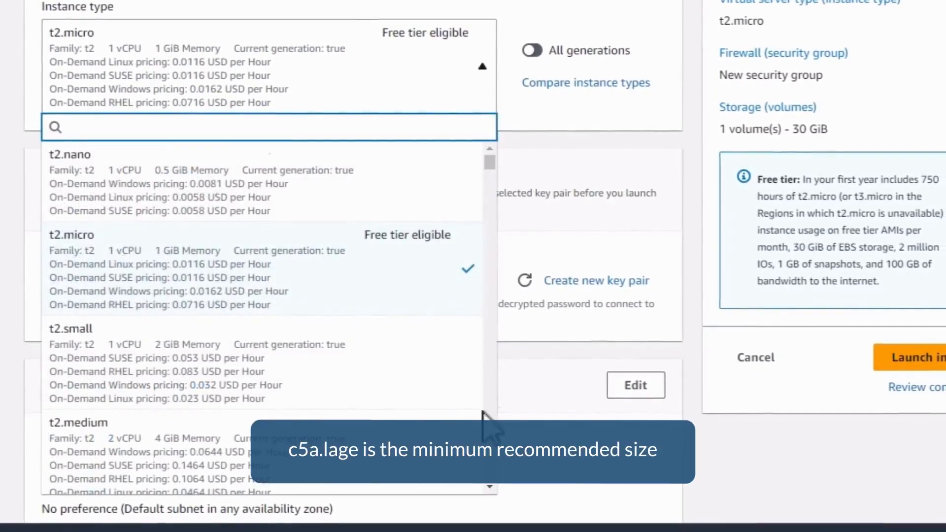
scroll(481, 387, down, 10)
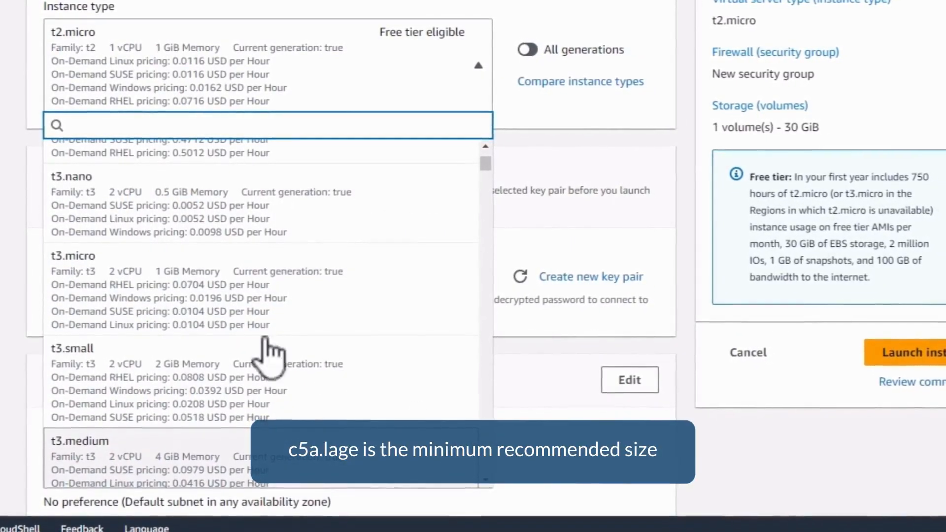
click(137, 127)
text(c5)
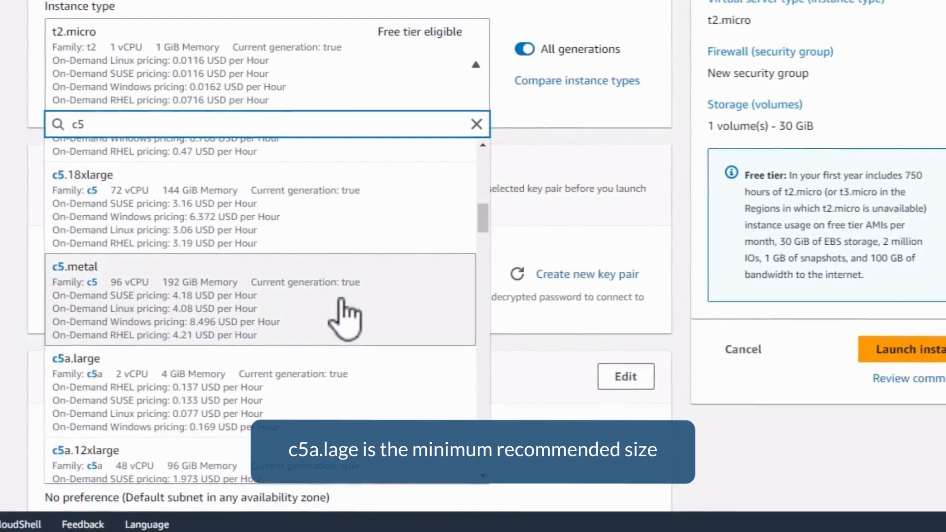
click(367, 414)
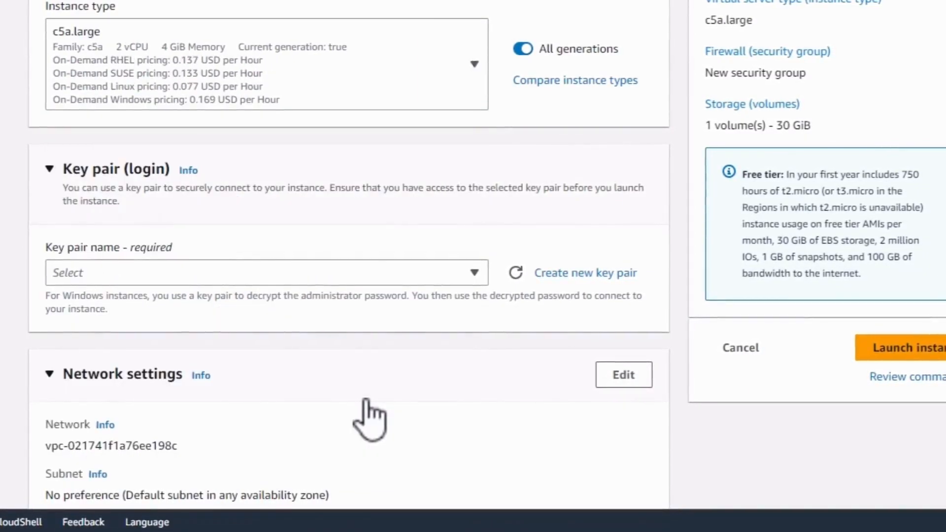
- Create a new RSA key pair named "aws-key" in .pem format for logging in to the instance
click(598, 273)
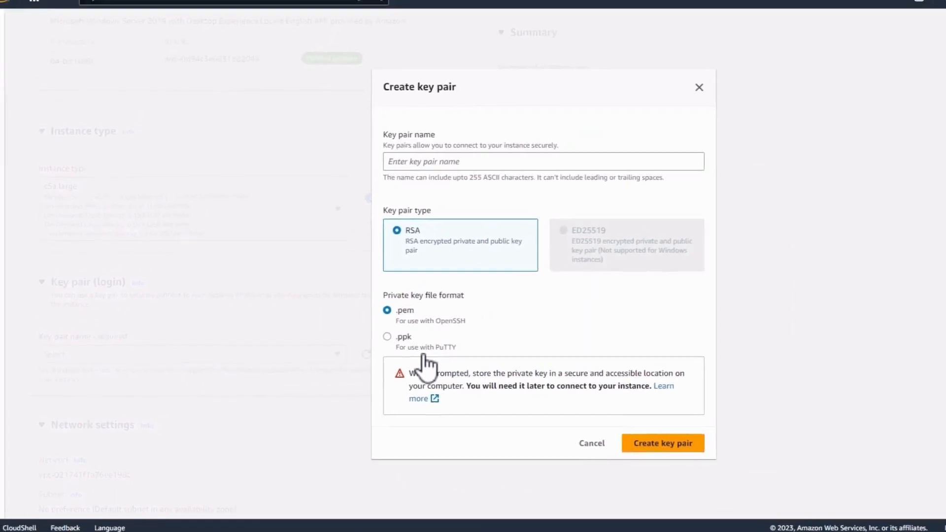
click(448, 161)
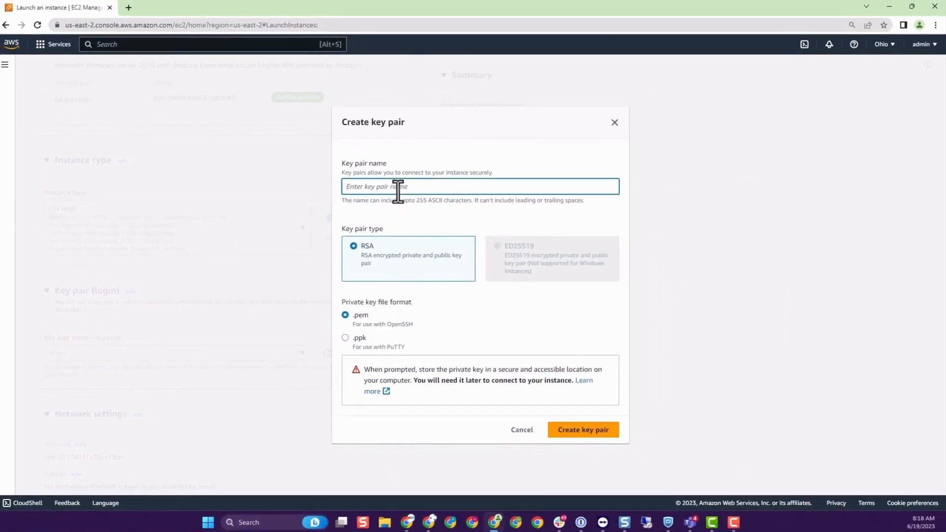
text(aws-key)
click(588, 439)
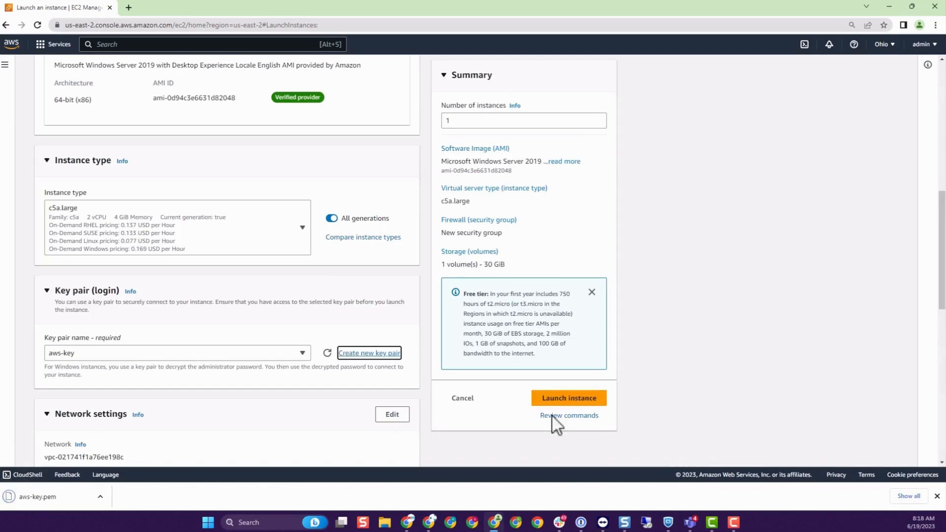
- Restrict the new security group's allowed RDP traffic to the My IP source
click(261, 302)
scroll(261, 302, down, 4)
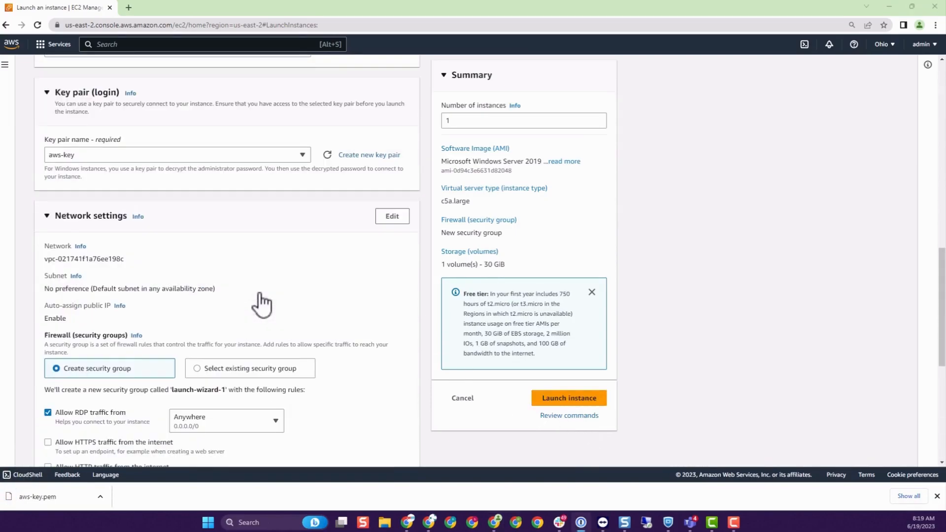
scroll(261, 303, down, 3)
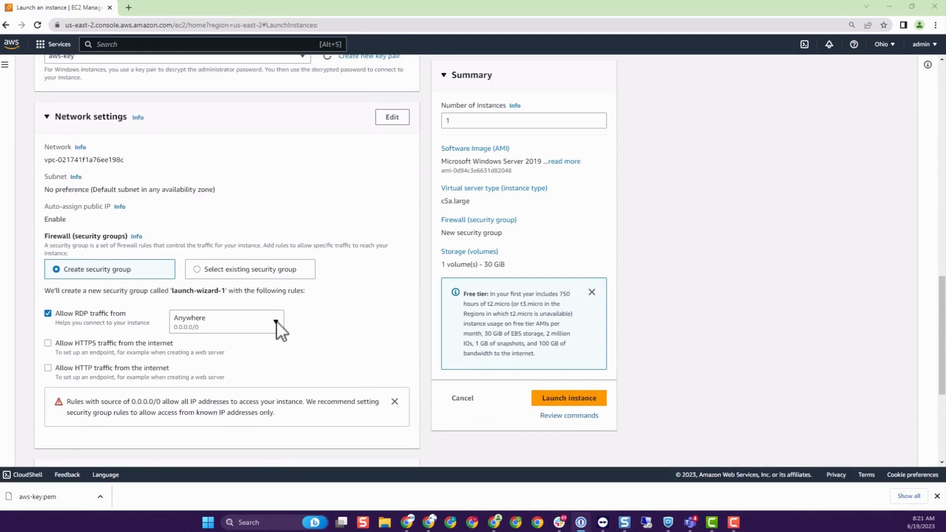
click(277, 324)
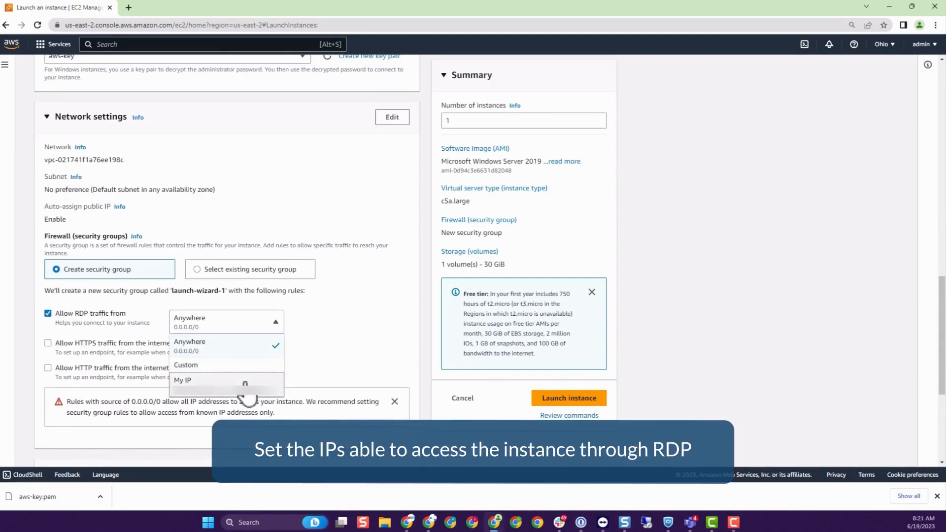
click(207, 382)
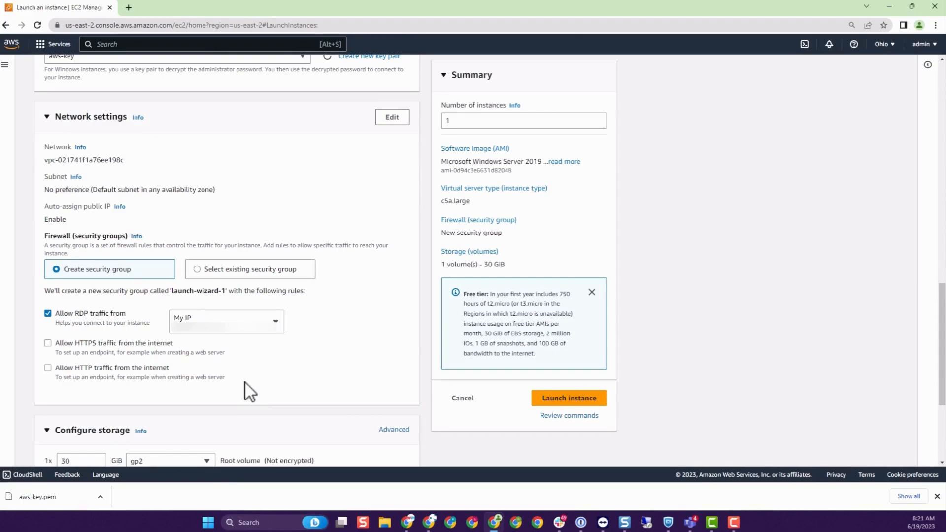
- Set the root volume's size to 70 GiB with gp2 as the drive type
scroll(245, 383, down, 3)
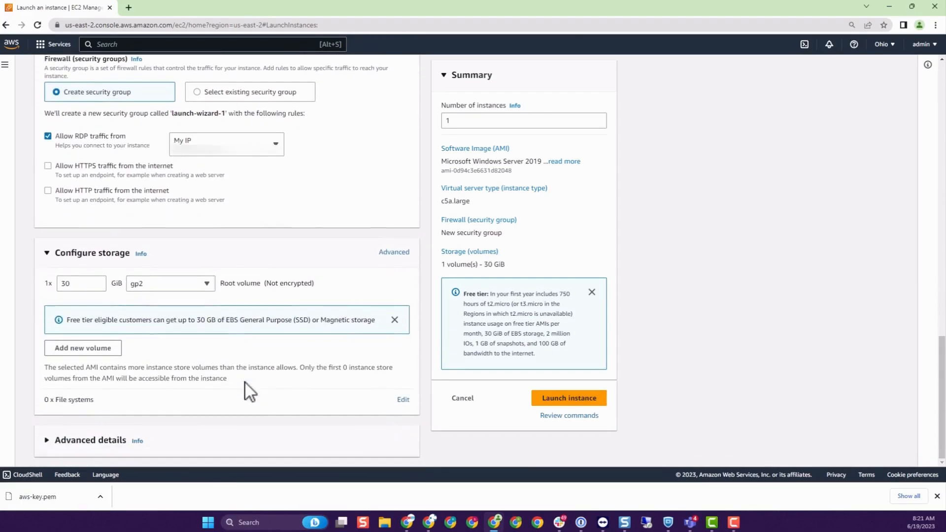
drag(70, 284, 57, 285)
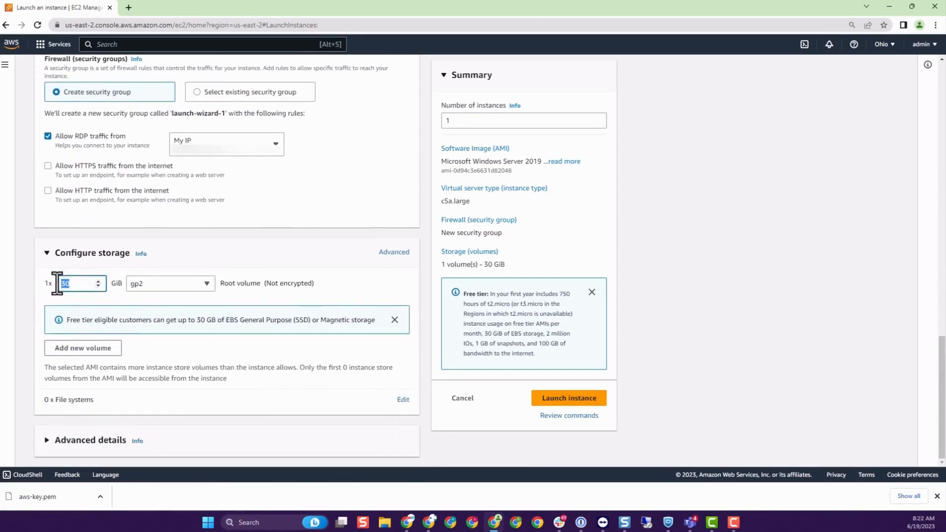
text(7)
click(211, 285)
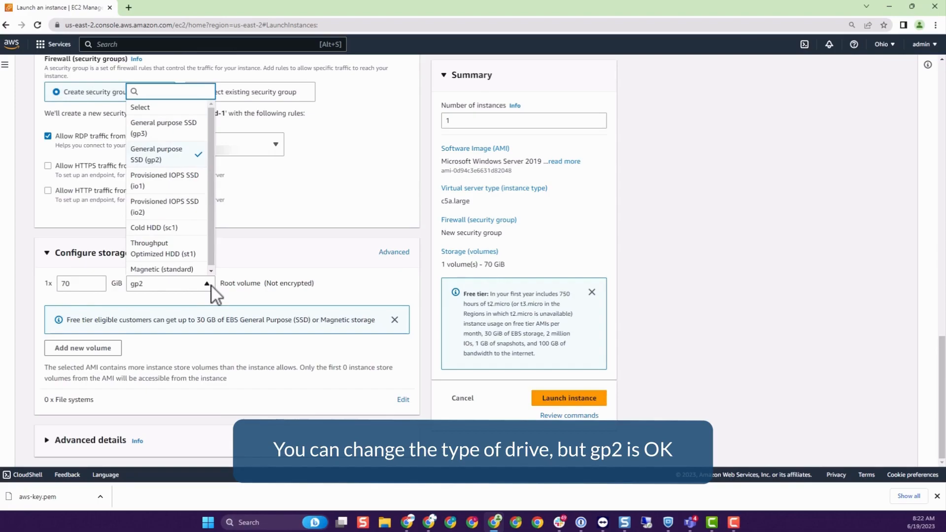
click(208, 301)
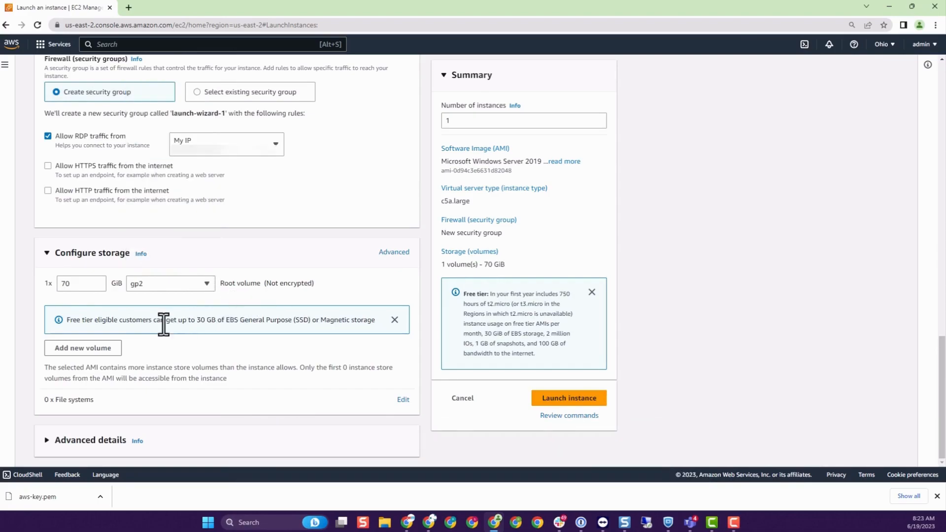
- Add a second EBS volume for video storage with a size of 250 GiB and the type sc1
click(81, 351)
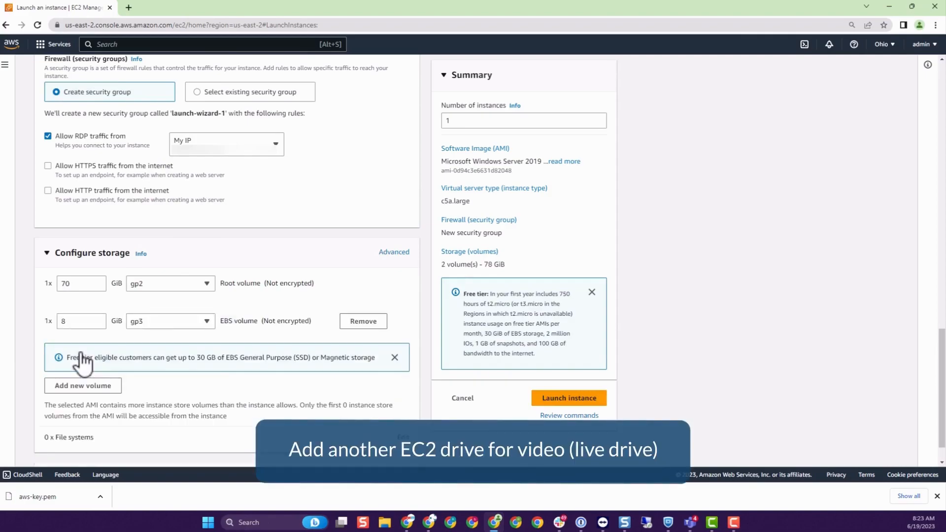
double_click(64, 321)
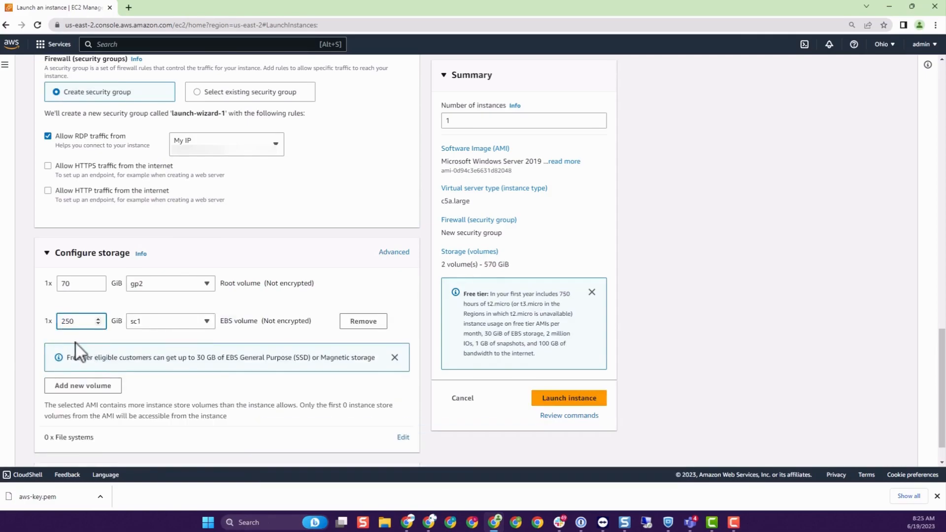
click(75, 342)
scroll(76, 342, down, 1)
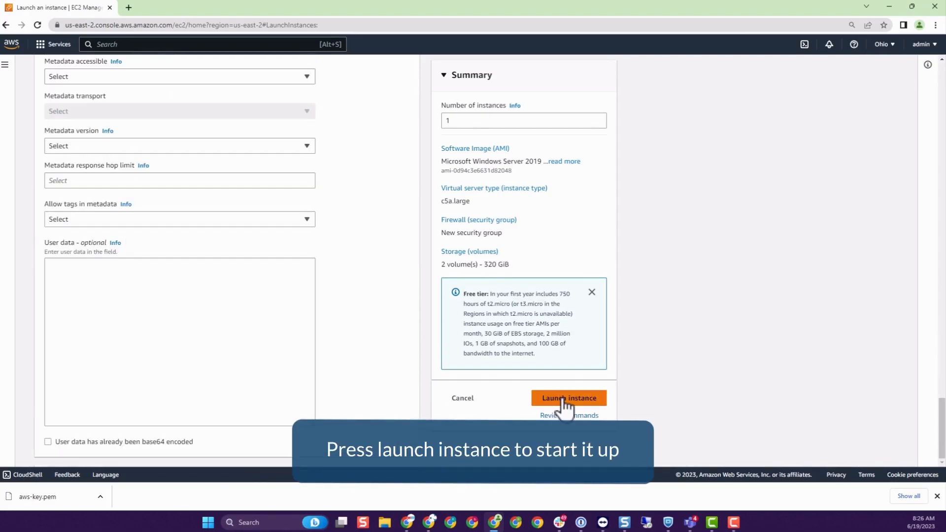
- Launch the instance and open the details page of the new "Milestone on AWS" instance
click(564, 400)
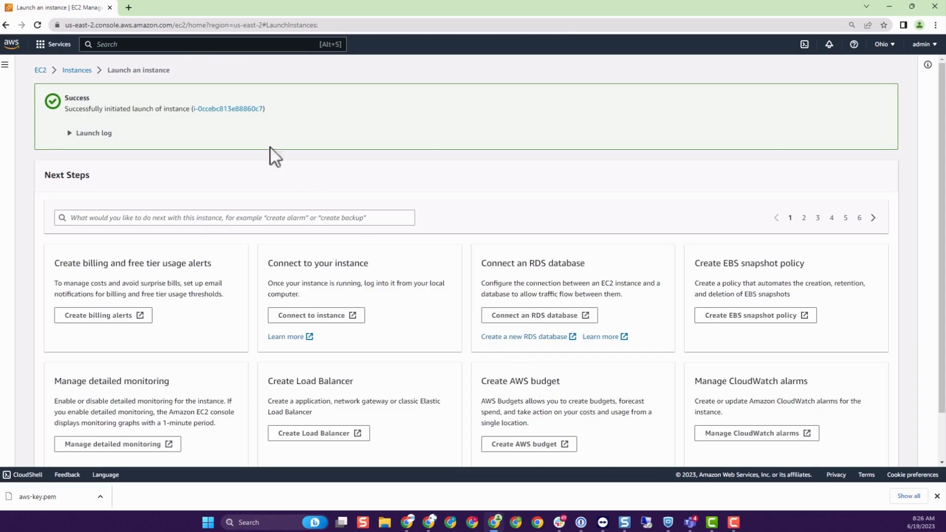
click(228, 111)
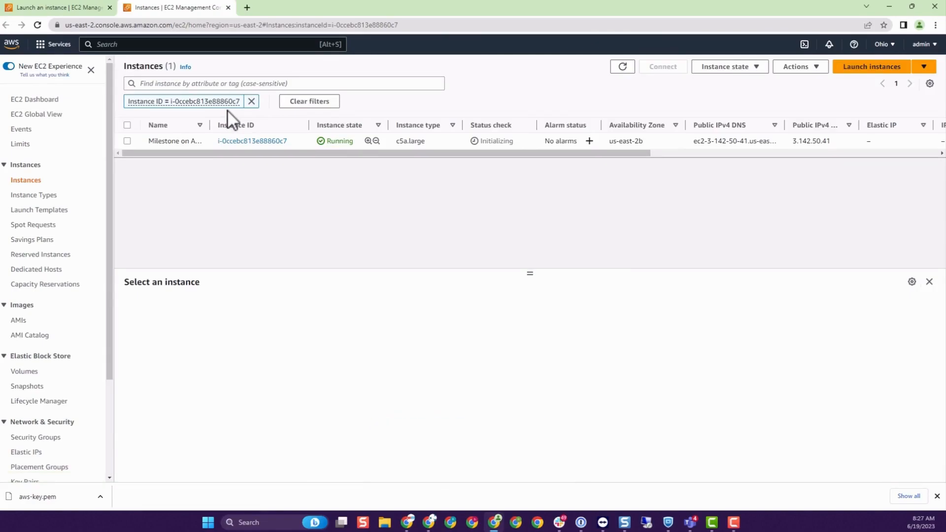
click(241, 142)
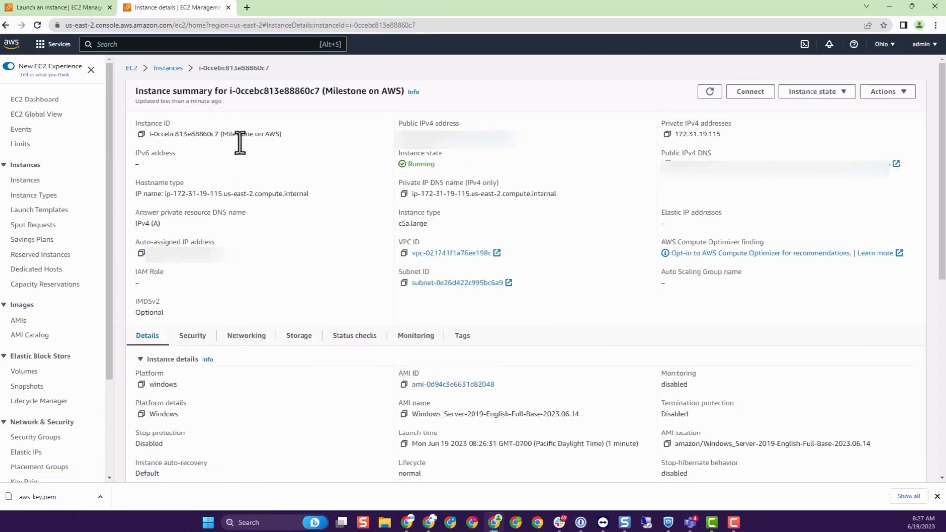
- Open the instance's RDP client connection options and download its remote desktop file
click(750, 93)
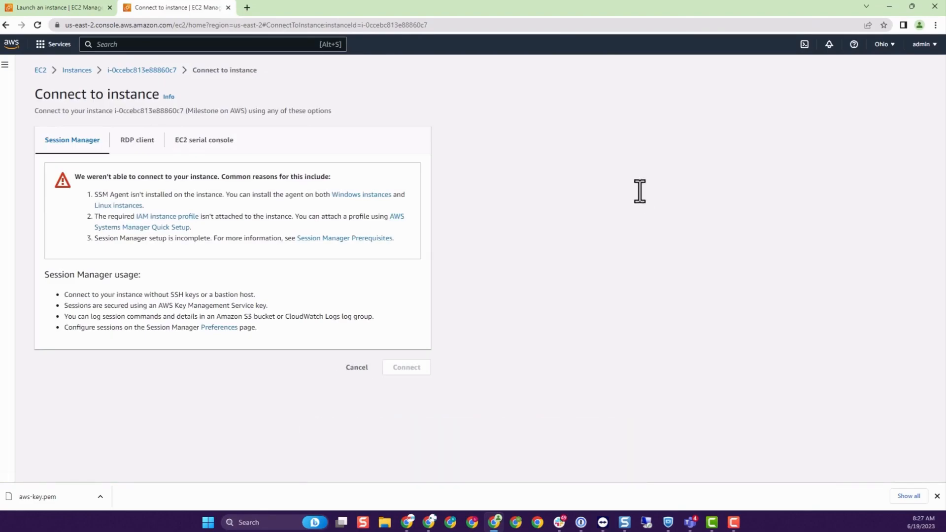
click(124, 142)
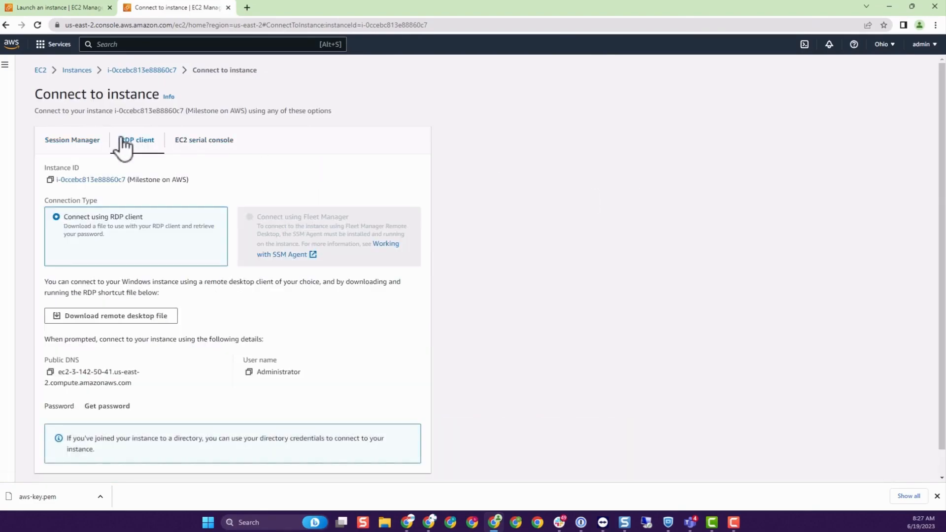
click(128, 318)
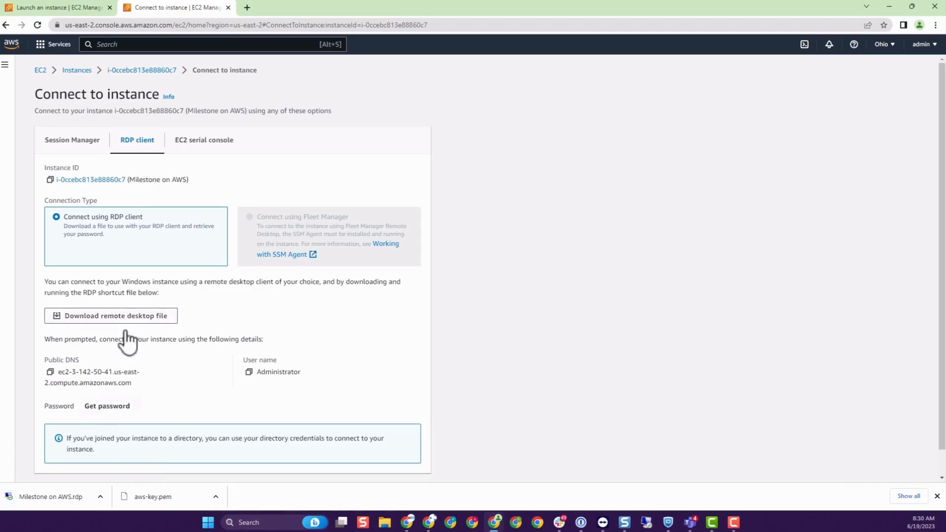
- Decrypt the instance's Windows administrator password with the aws-key.pem file from Downloads and copy the password
click(116, 406)
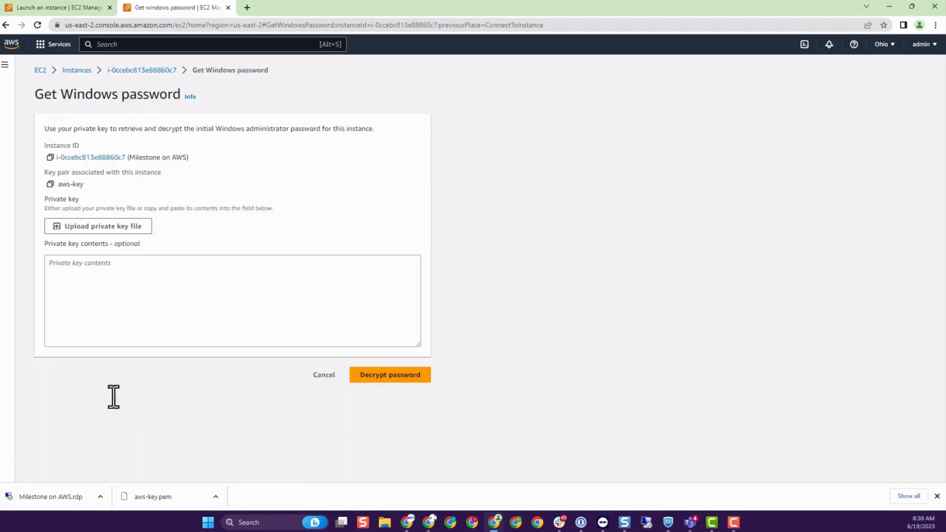
click(125, 227)
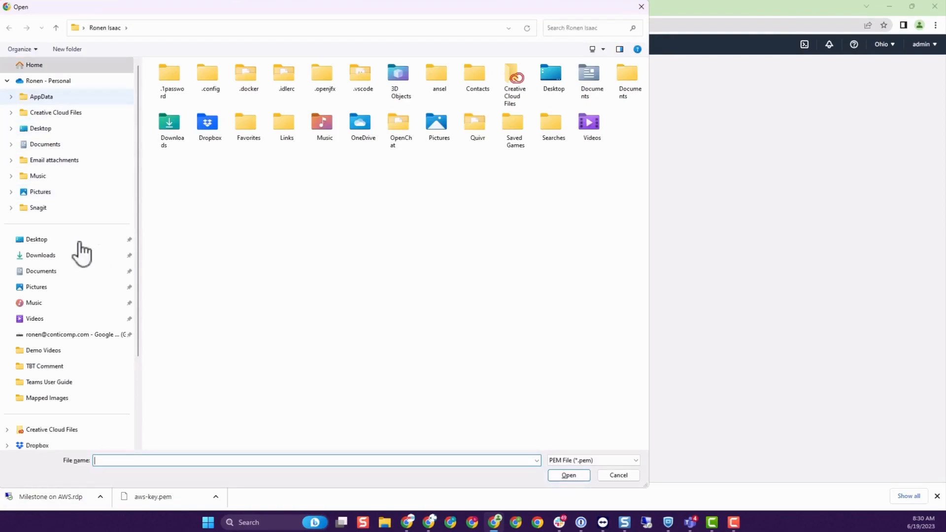
click(44, 255)
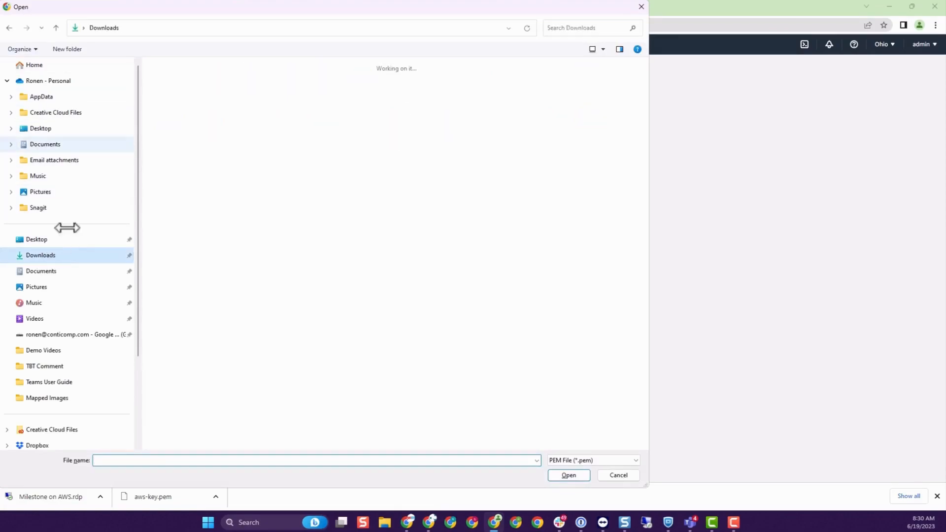
click(191, 93)
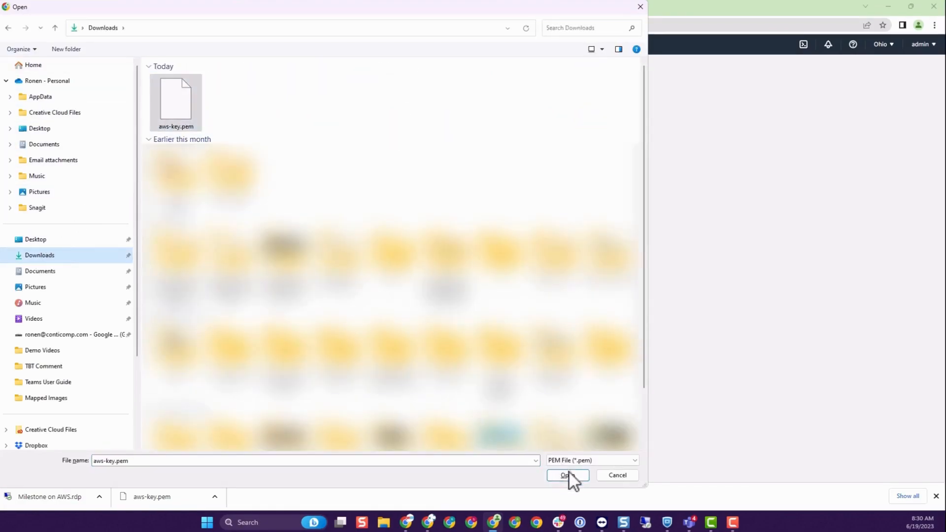
click(568, 476)
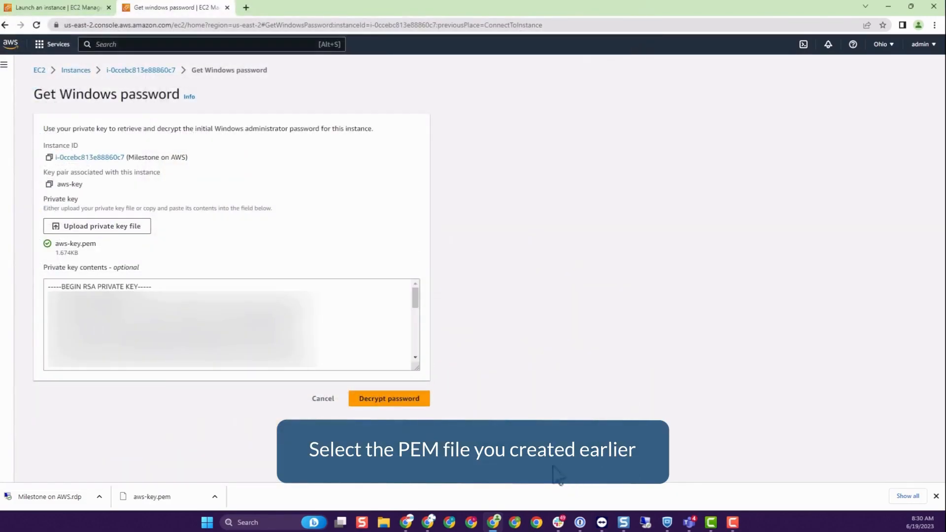
click(380, 403)
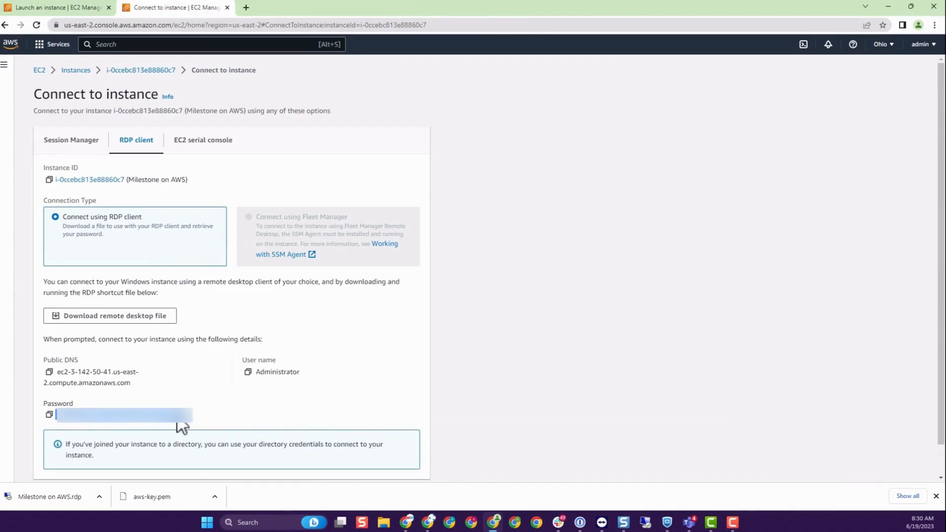
click(49, 415)
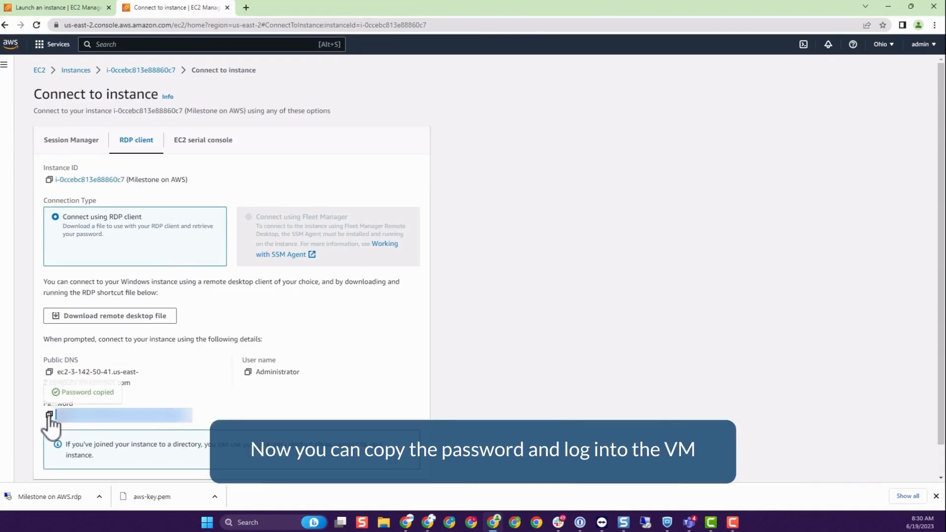
- Open the downloaded Milestone on AWS.rdp file, log in with the administrator password and allow network discovery on the server
click(27, 498)
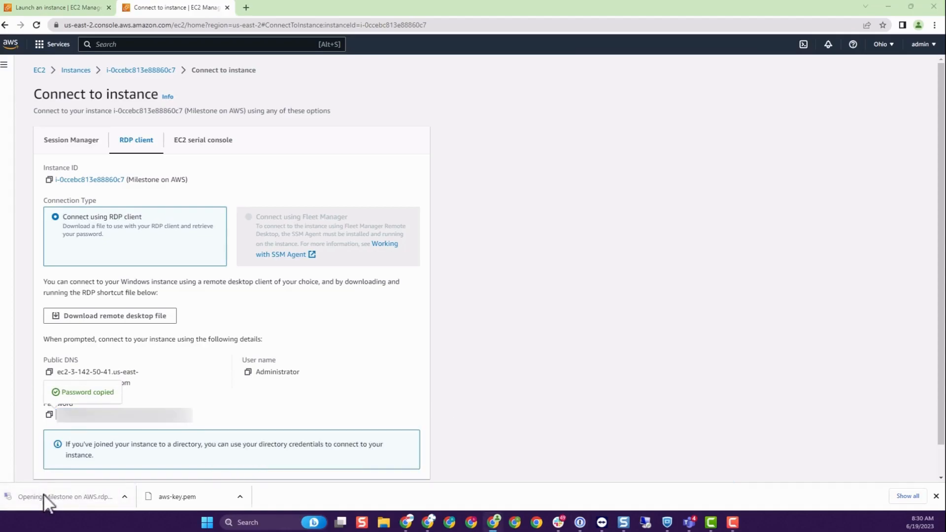
click(890, 8)
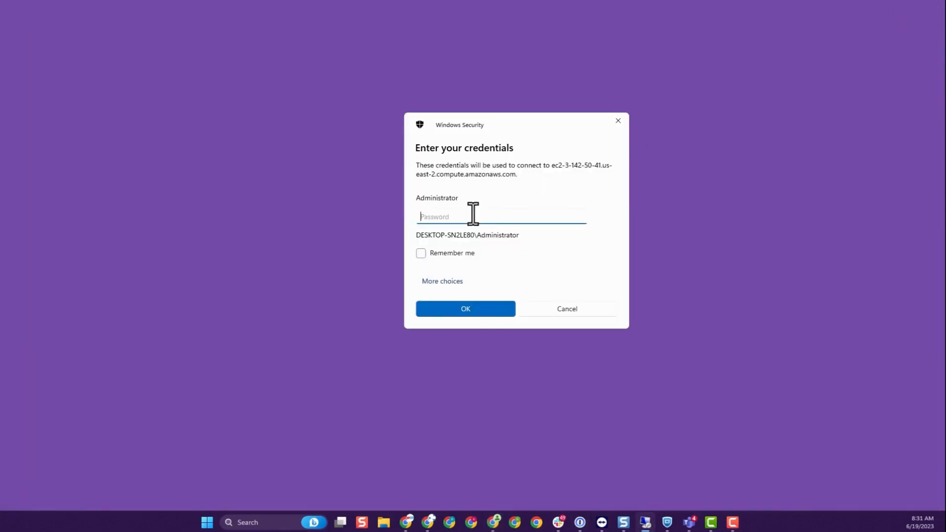
key(ctrl+v)
click(472, 306)
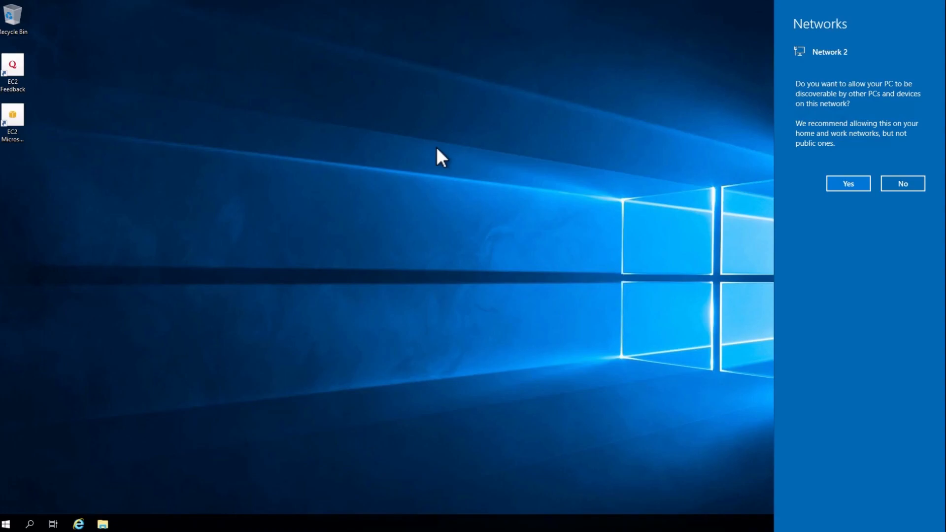
click(849, 183)
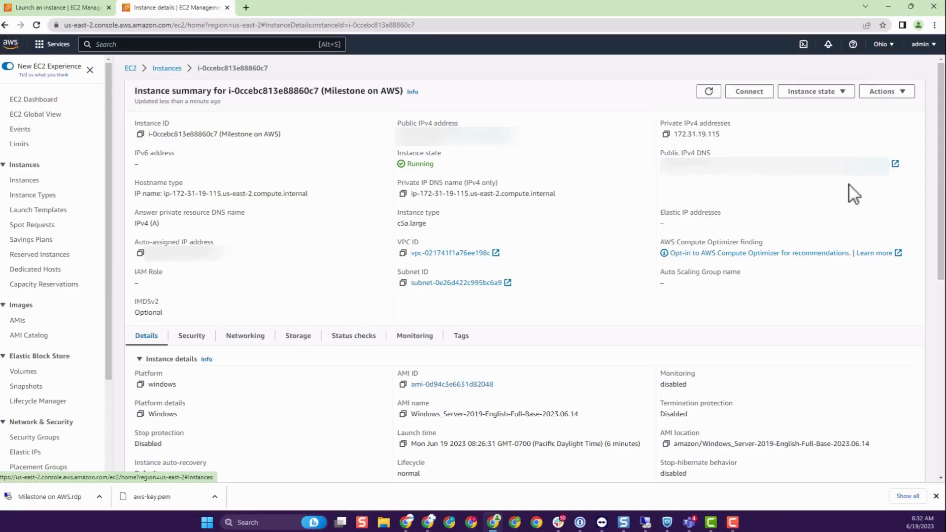
- In the AWS console, open the inbound rules of the instance's launch-wizard-1 security group for editing
click(200, 336)
scroll(300, 241, down, 2)
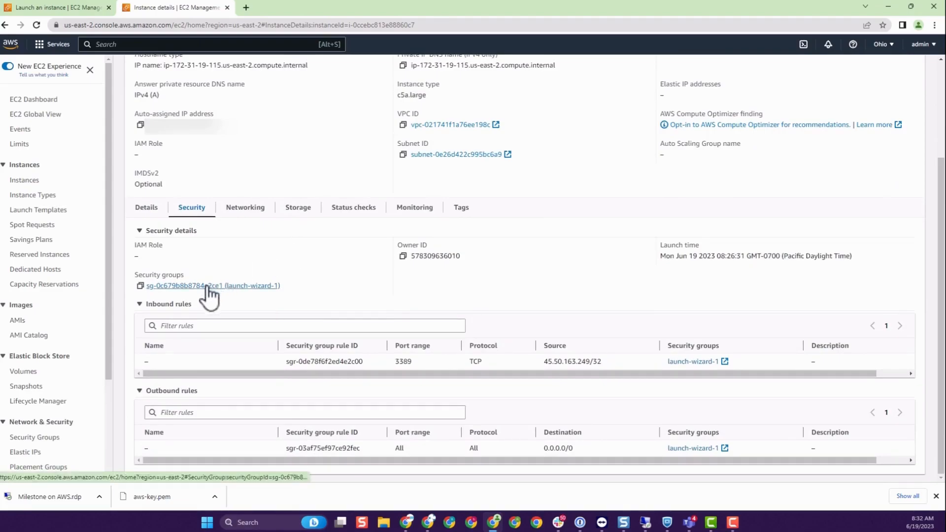
click(210, 286)
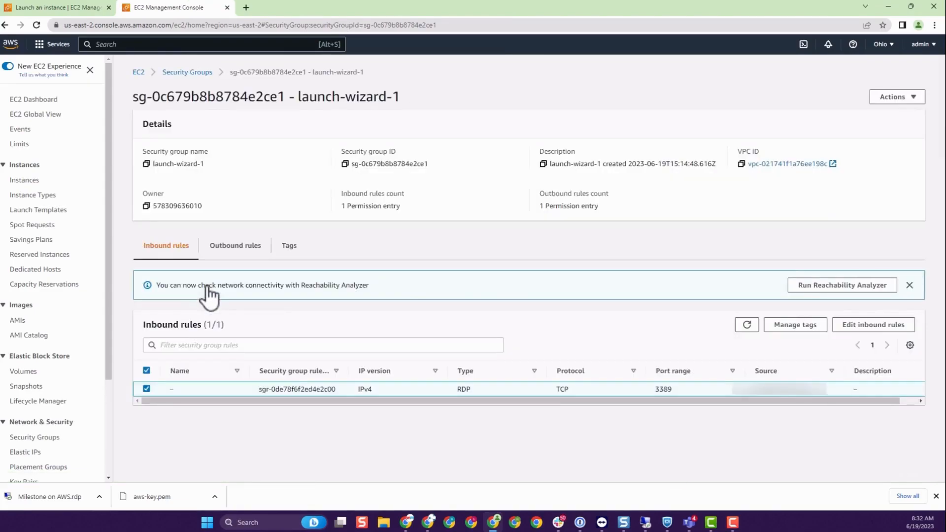
click(850, 326)
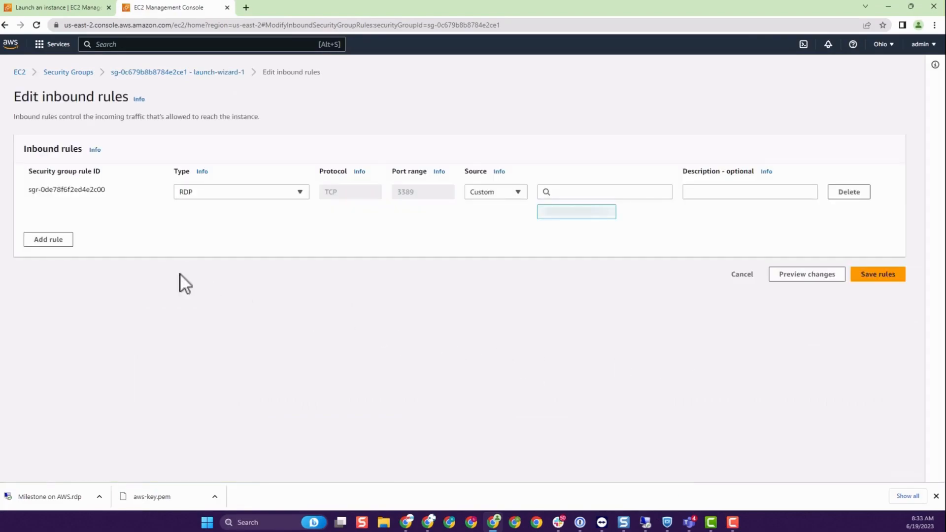
- Add an inbound Custom TCP rule for port 8082 from 0.0.0.0/0 described as Milestone Mobile SSL and save the rules
click(49, 241)
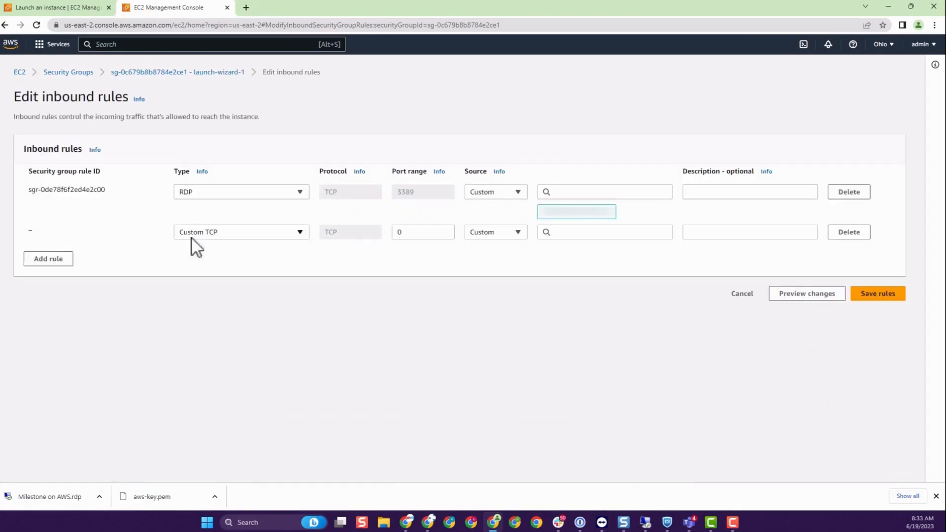
double_click(398, 235)
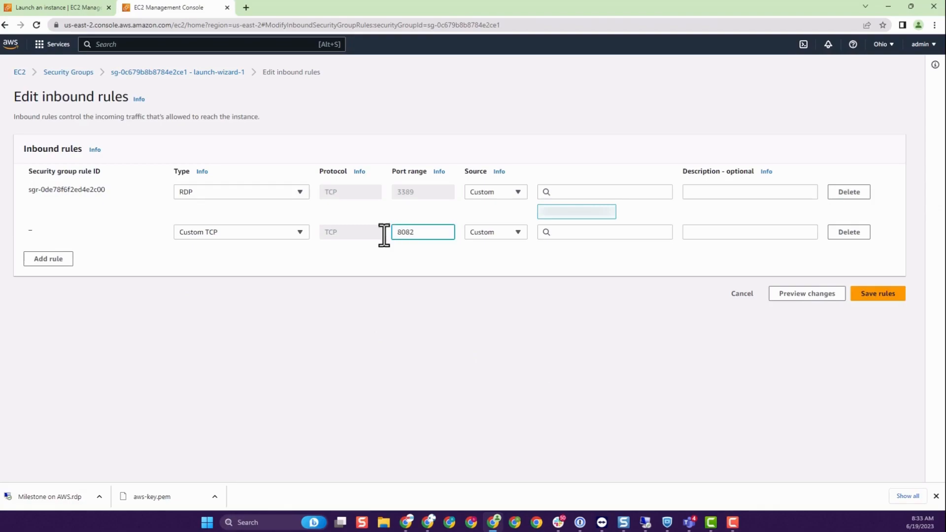
click(571, 235)
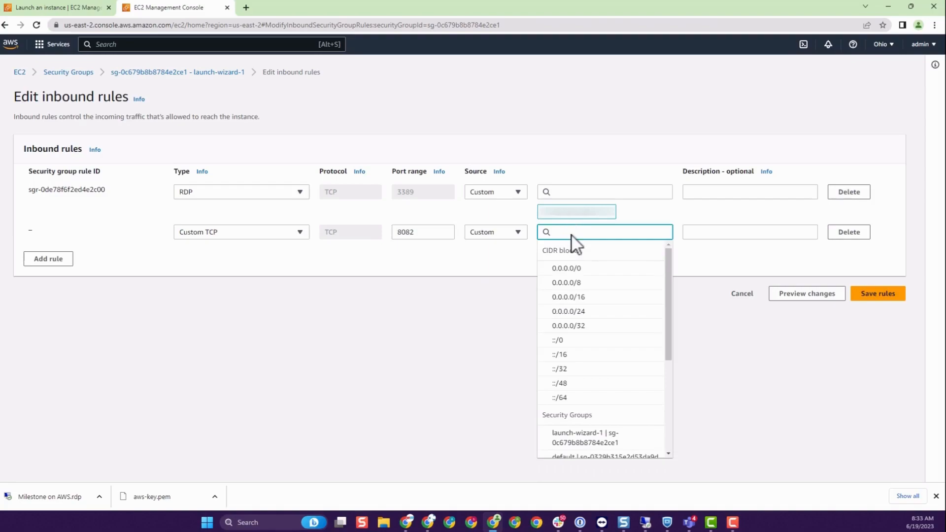
click(575, 269)
key(Tab)
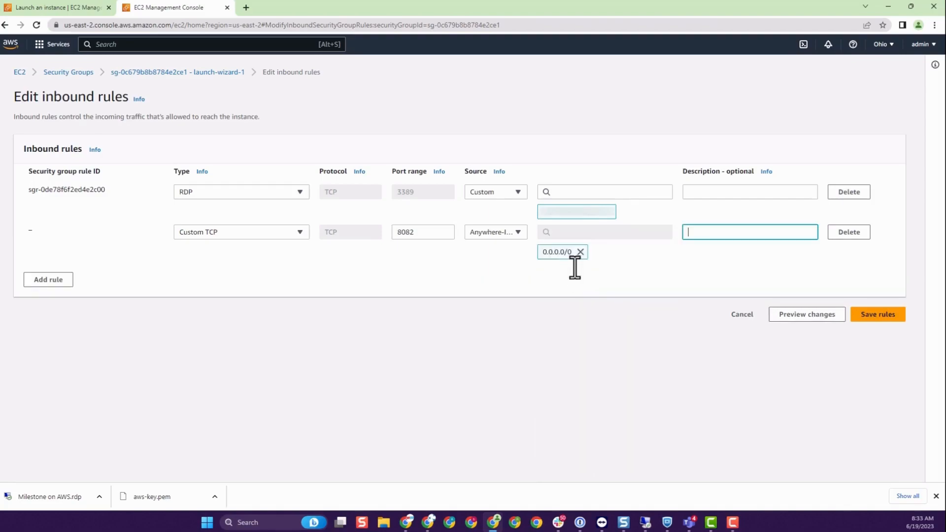
key(ctrl+v)
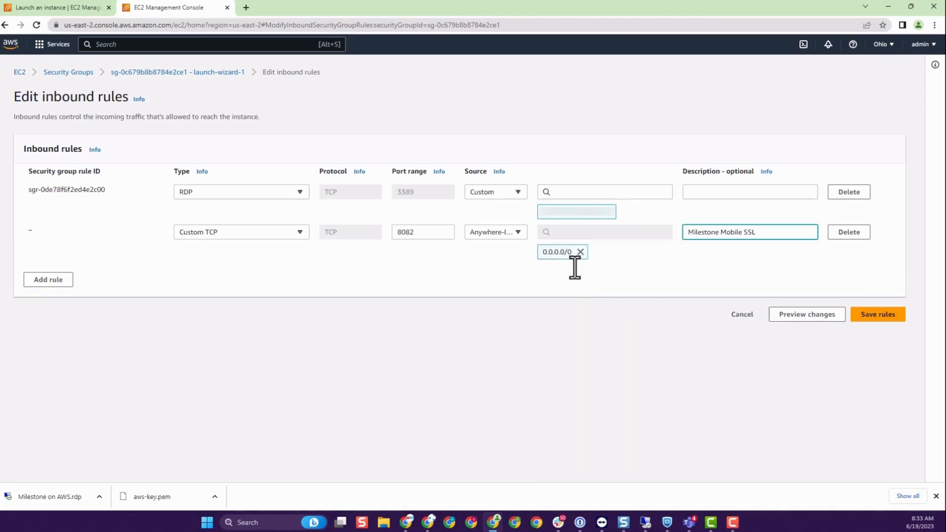
click(874, 315)
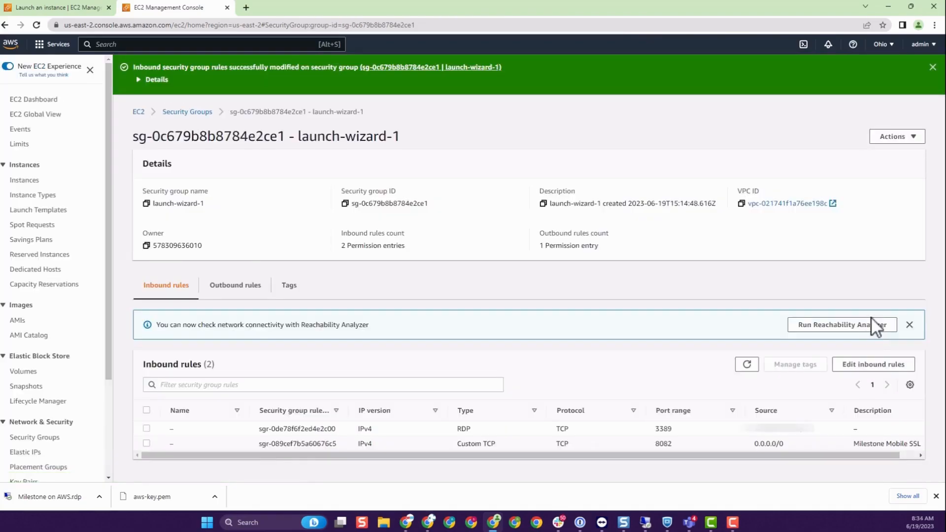
- Switch to the remote desktop session, open Disk Management and initialize Disk 1 with the GPT partition style
click(886, 6)
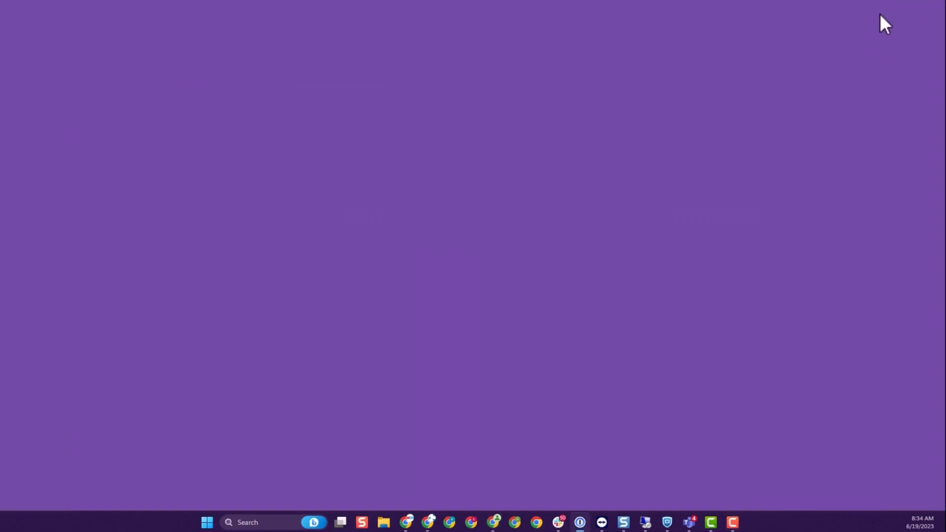
click(656, 470)
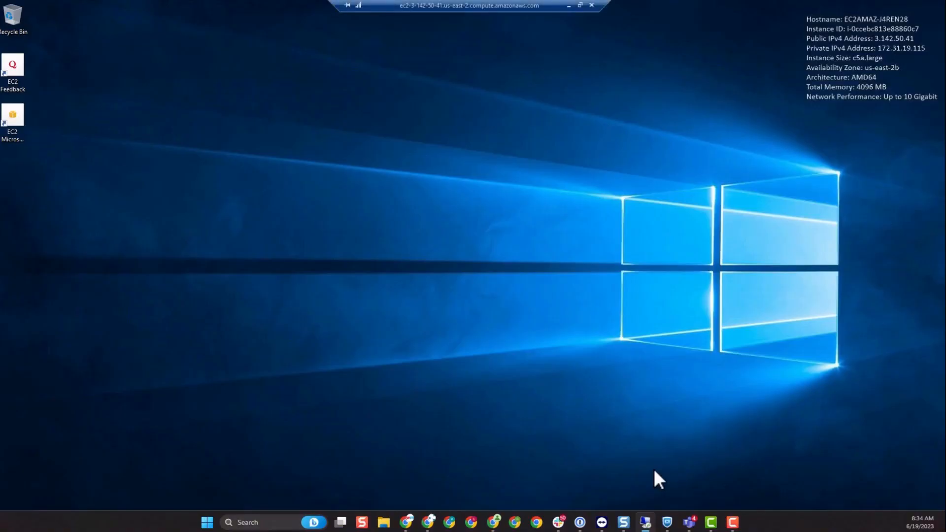
right_click(11, 522)
click(61, 341)
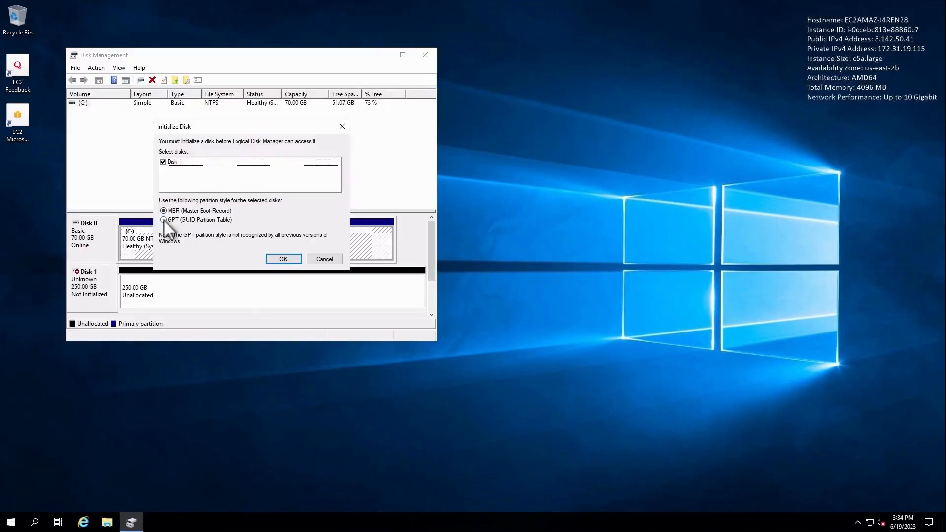
click(164, 220)
drag(222, 127, 453, 152)
click(515, 282)
- Create a new simple volume with the label Video in the unallocated space of Disk 1
right_click(138, 290)
click(163, 296)
click(255, 278)
click(255, 280)
click(255, 281)
click(255, 209)
click(227, 269)
drag(229, 222, 143, 229)
text(Video)
click(255, 281)
click(255, 281)
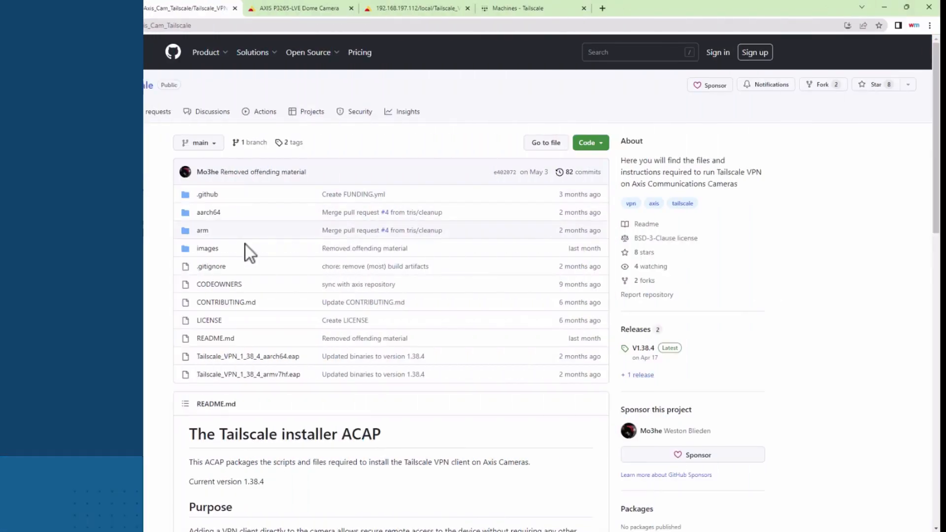
- Download Tailscale_VPN_1_38_4_aarch64.eap from the Axis_Cam_Tailscale repository on GitHub
click(251, 357)
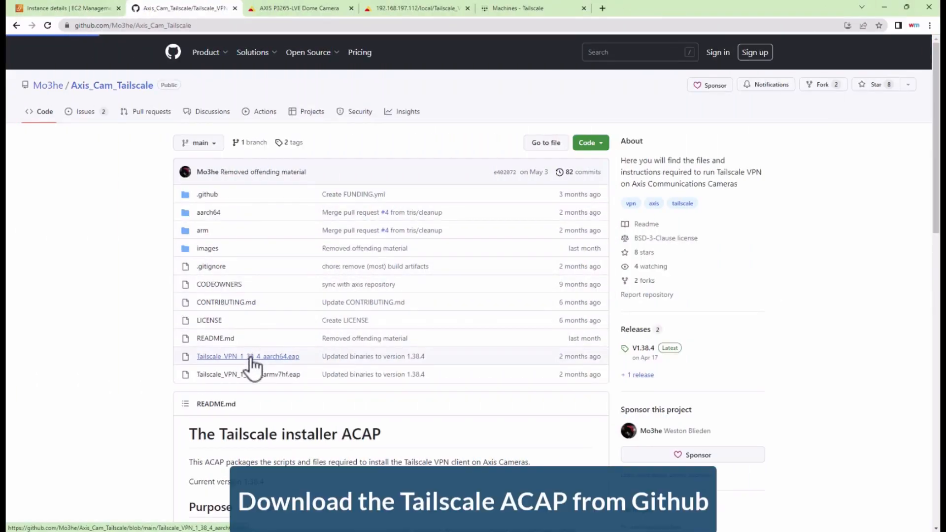
click(735, 230)
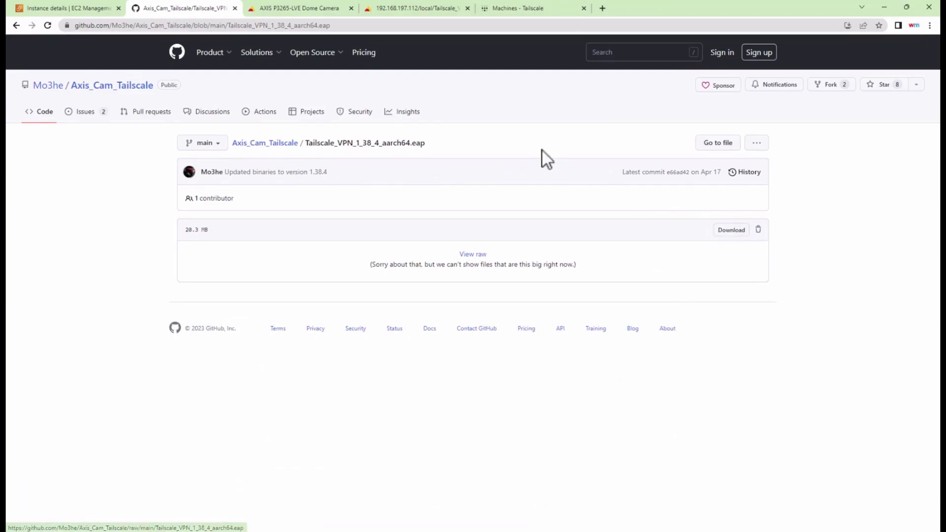
- Install the downloaded Tailscale package as an app on the AXIS P3265-LVE camera and start Tailscale VPN
click(470, 10)
click(326, 6)
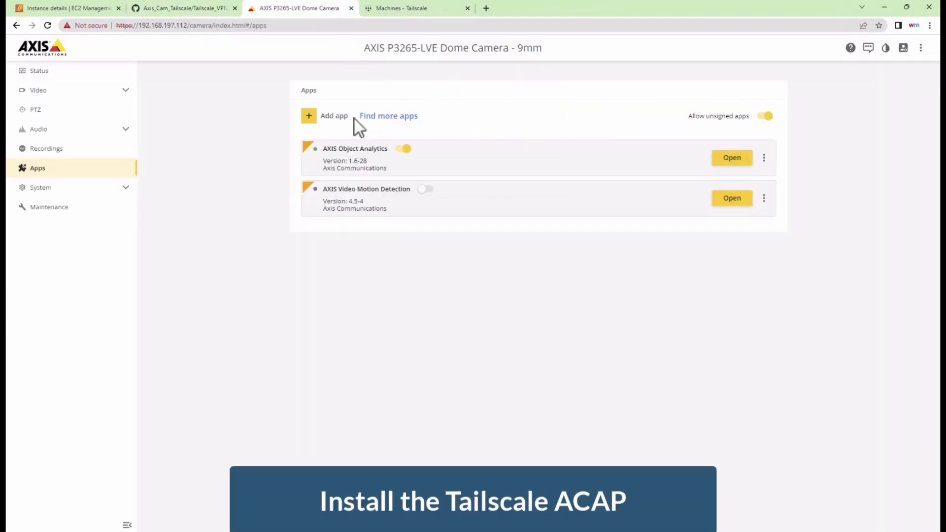
click(332, 116)
drag(185, 531, 513, 274)
click(547, 333)
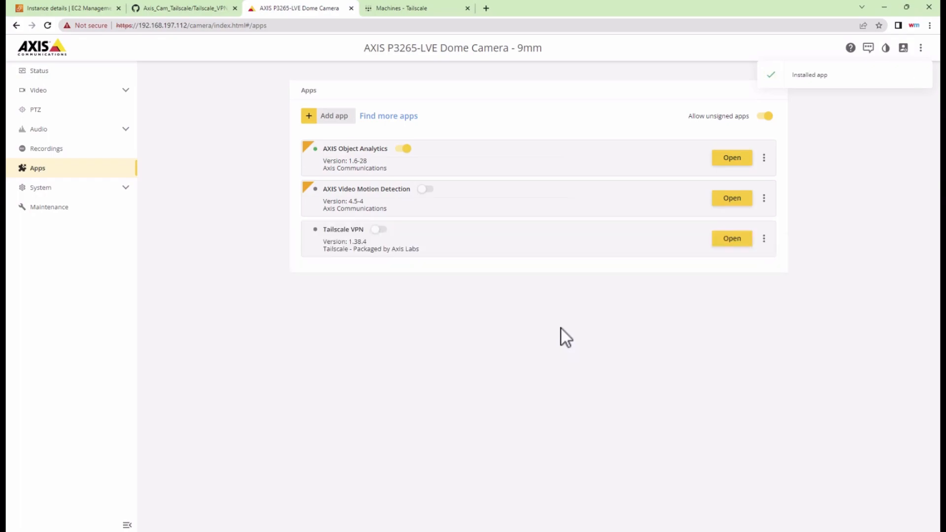
click(379, 229)
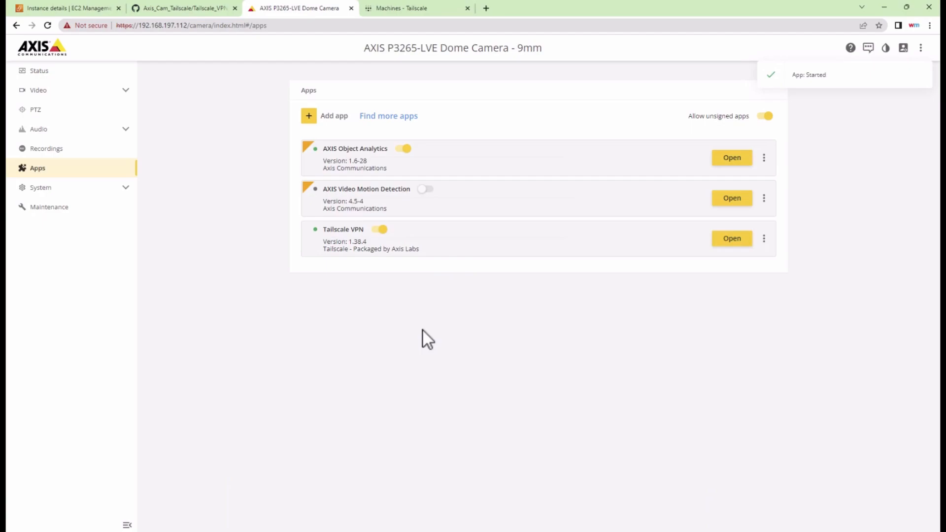
- Open the camera's Tailscale VPN app and copy the latest authentication URL from the end of its log
click(733, 241)
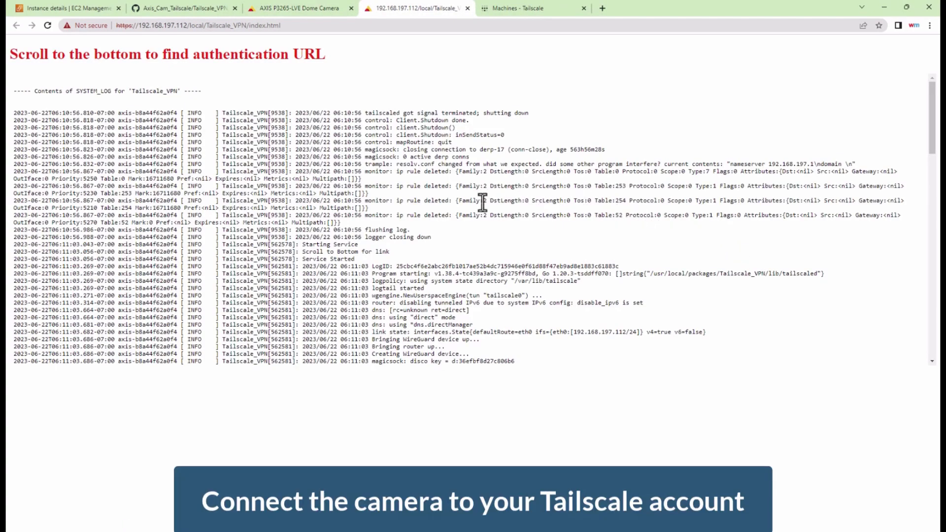
scroll(454, 222, down, 3)
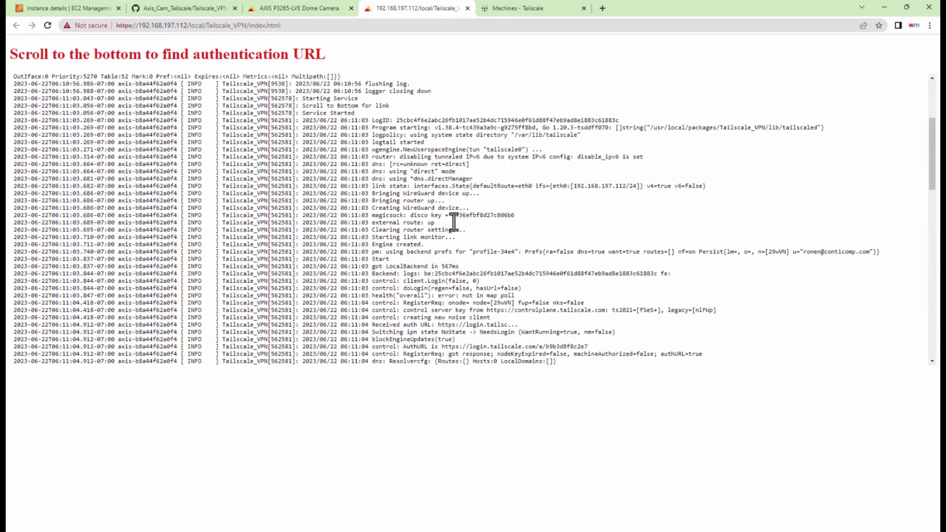
scroll(451, 227, down, 10)
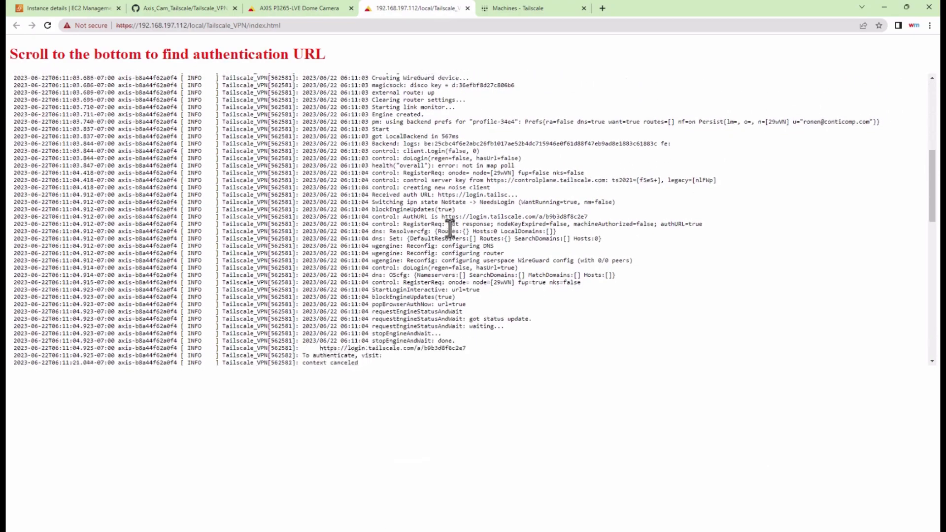
click(900, 162)
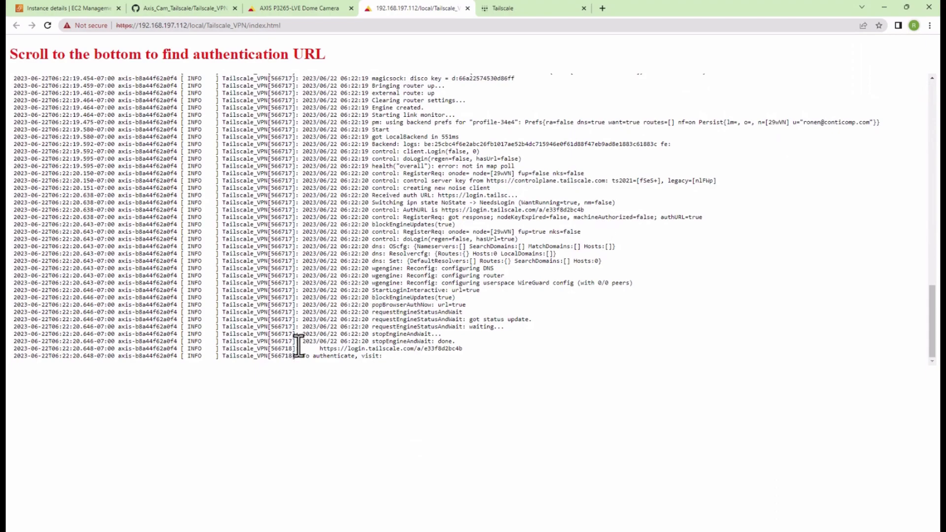
drag(463, 348, 322, 353)
key(ctrl+c)
- Open the copied authentication URL in a new browser tab and connect the camera to the tailnet
click(602, 8)
key(ctrl+v)
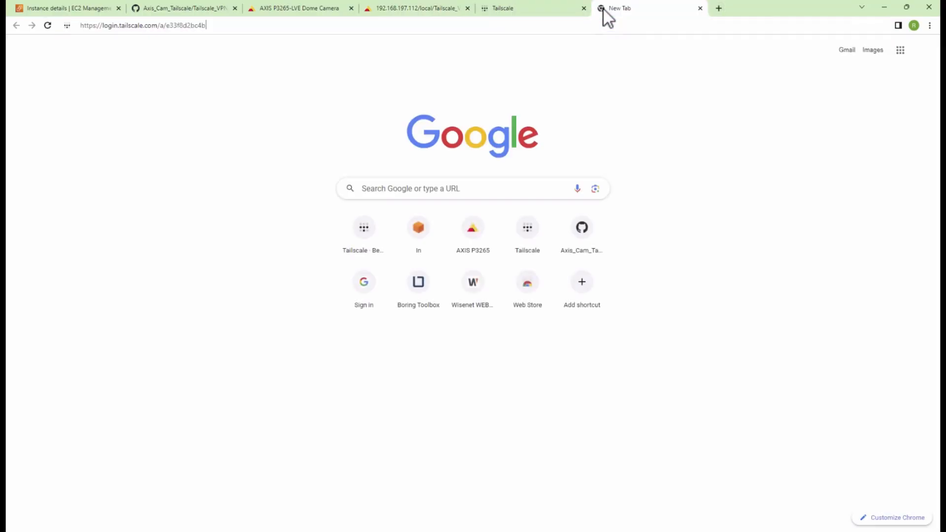
key(Return)
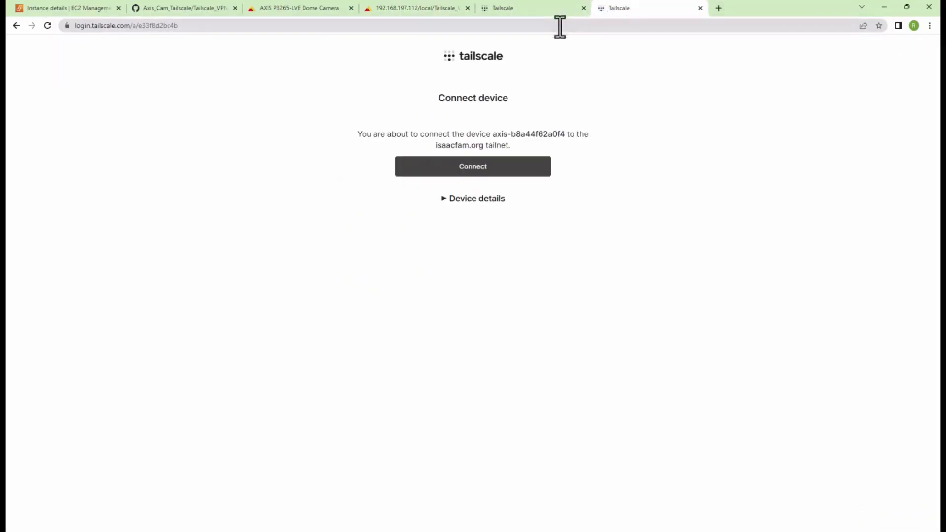
click(490, 173)
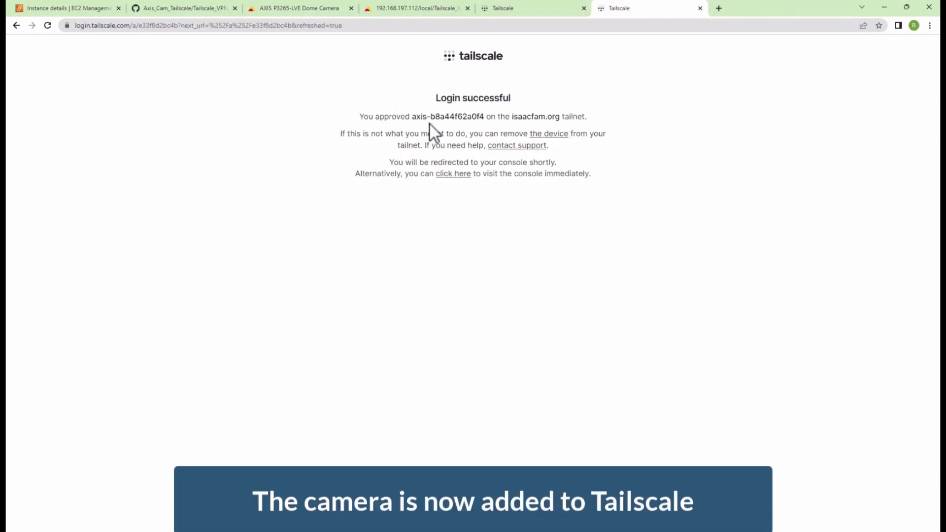
- Copy the Windows download link from the Tailscale console and open it in Chrome on the remote server
click(447, 175)
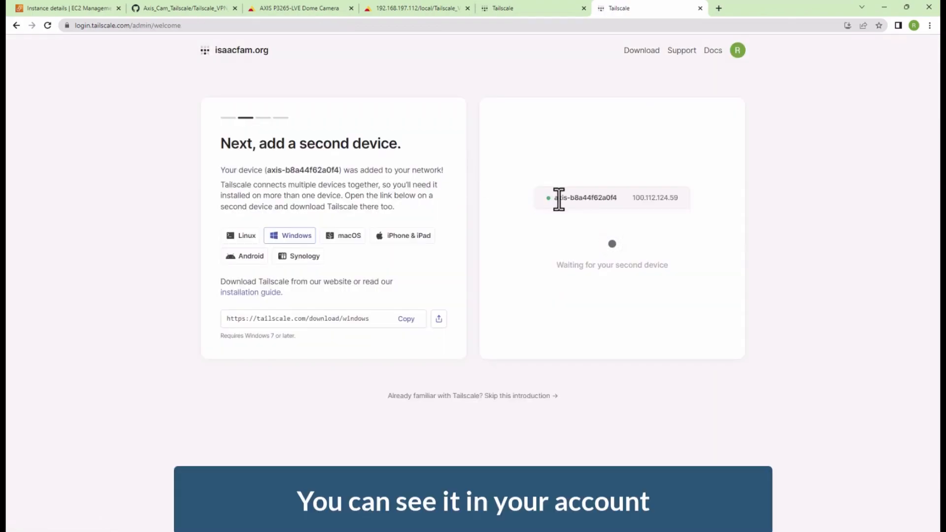
click(414, 321)
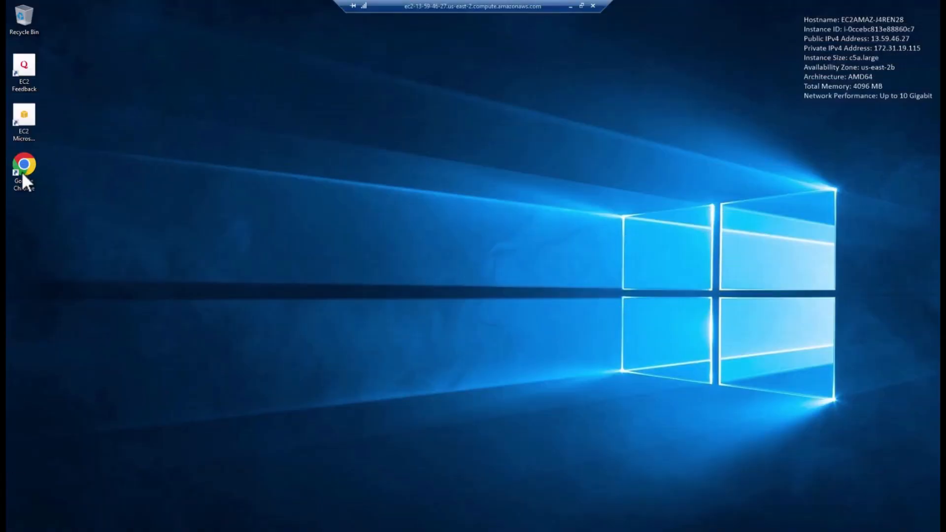
double_click(22, 170)
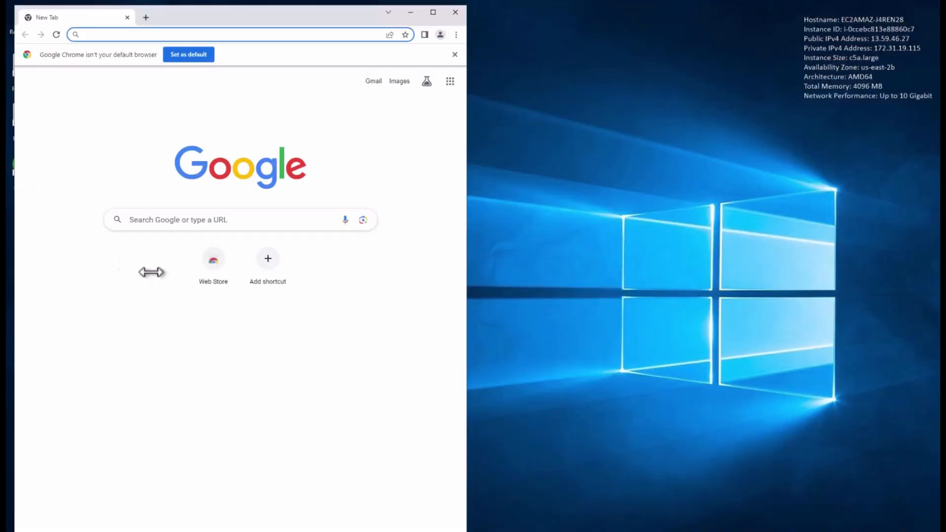
click(427, 11)
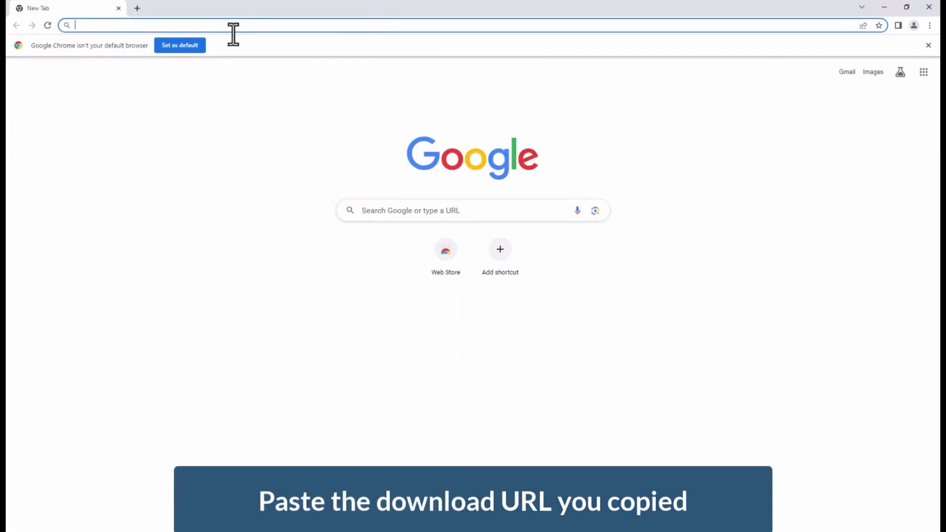
key(ctrl+v)
key(Return)
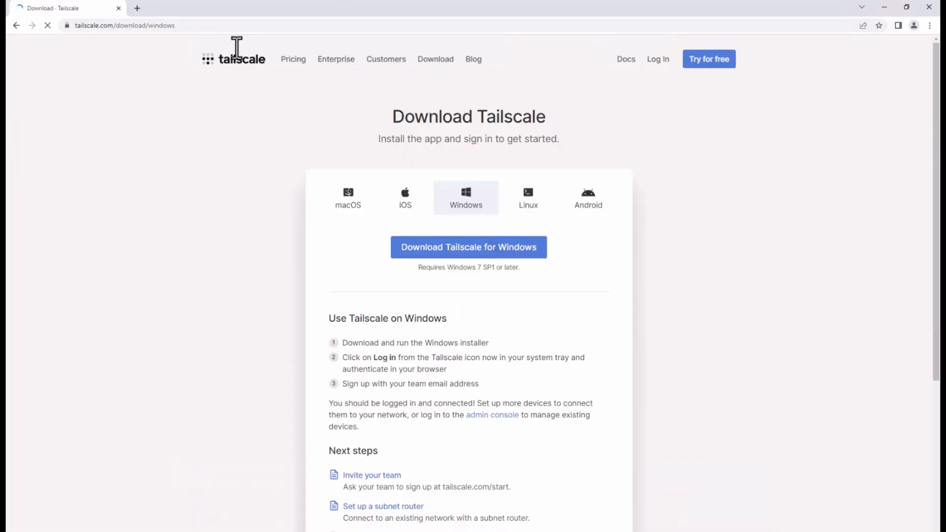
- Download Tailscale for Windows, show the installer in its folder and unblock it in its file properties
click(483, 253)
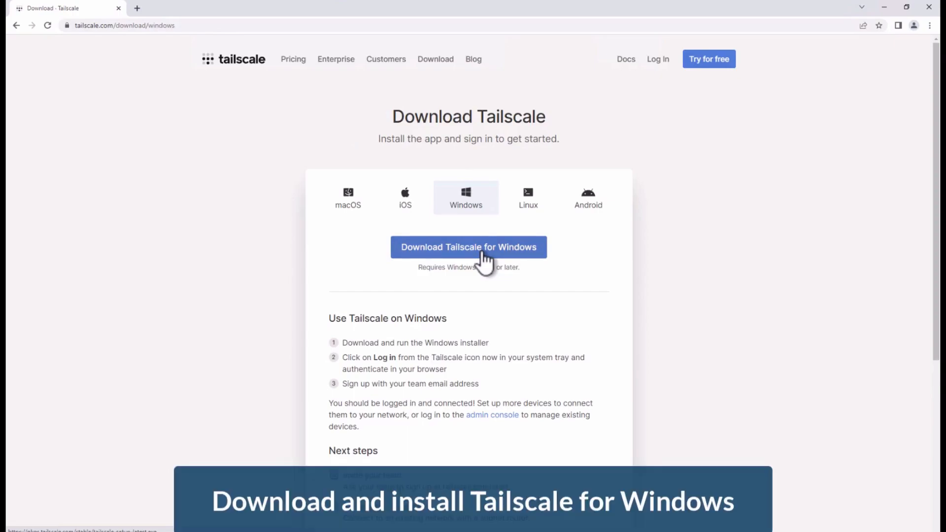
click(109, 531)
click(140, 518)
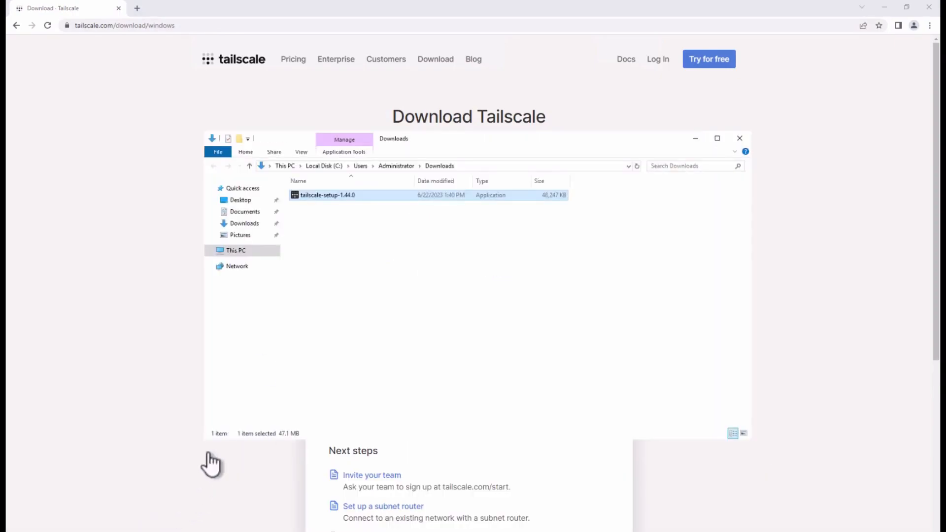
right_click(339, 196)
click(393, 371)
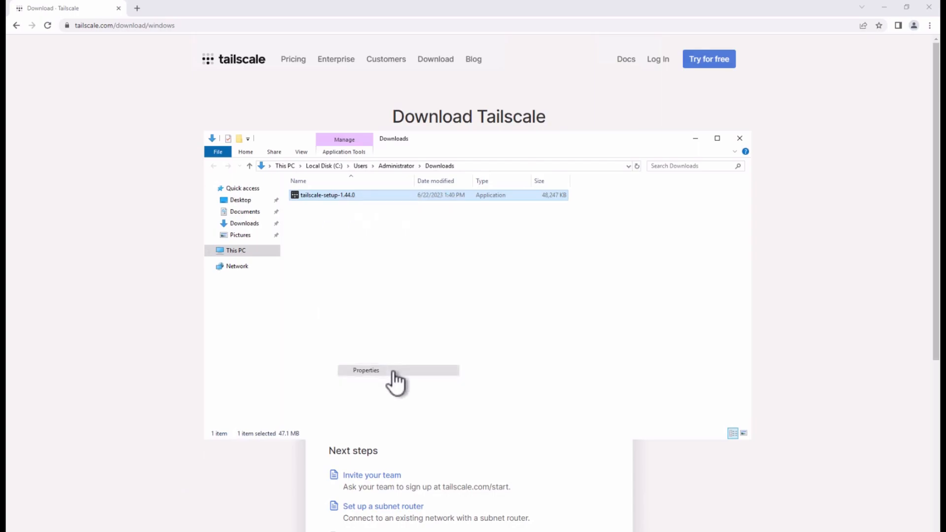
click(476, 402)
click(447, 442)
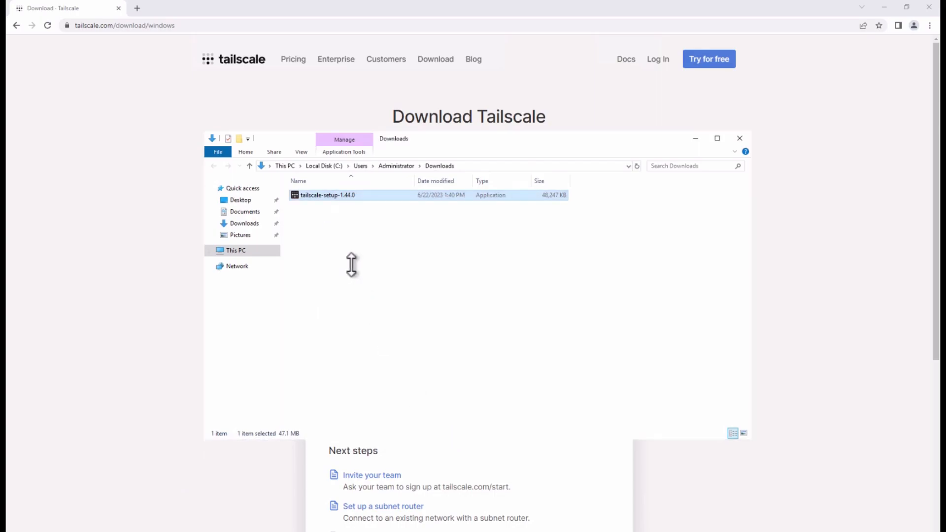
- Run the tailscale-setup-1.44.0 installer, complete the installation and close the Downloads folder
click(885, 7)
double_click(336, 196)
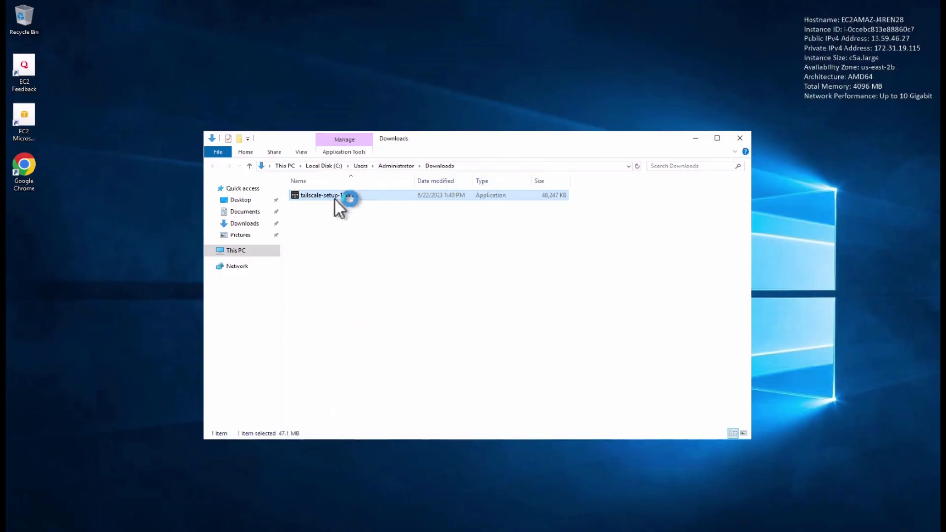
click(458, 327)
click(524, 341)
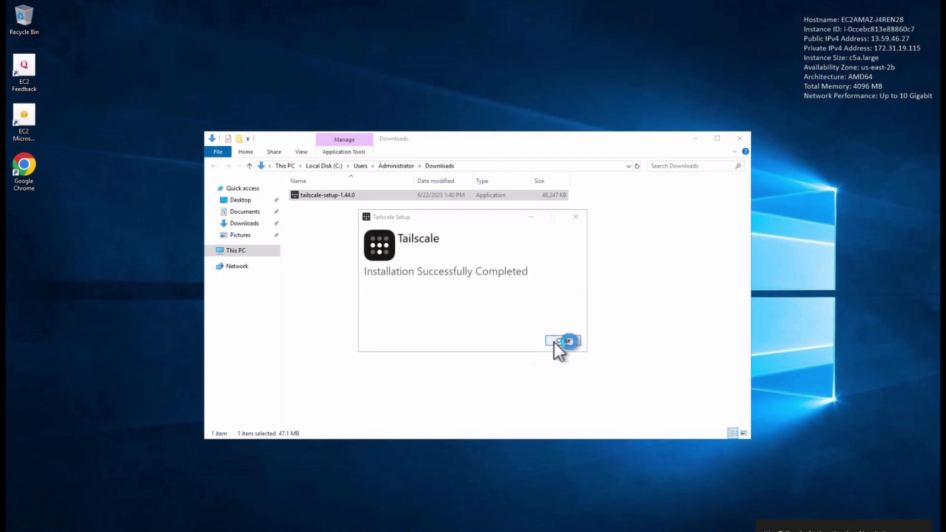
click(563, 341)
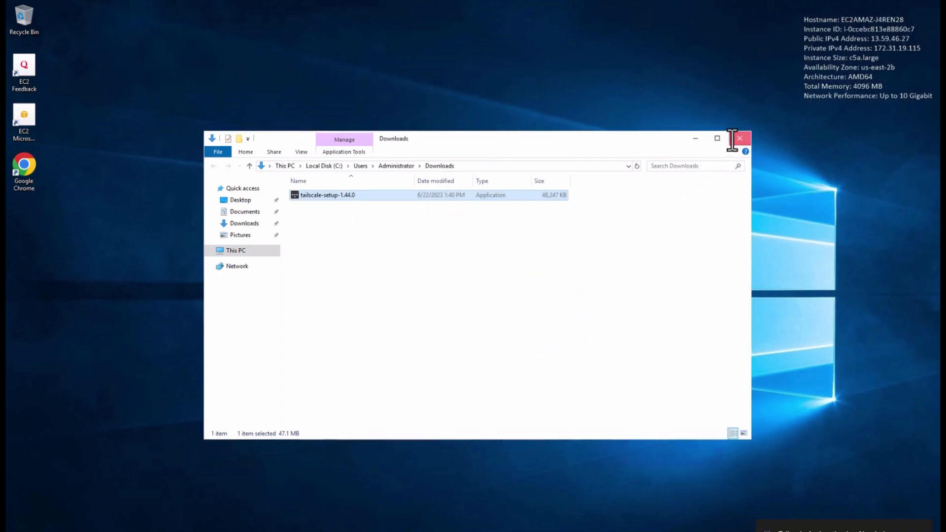
click(740, 138)
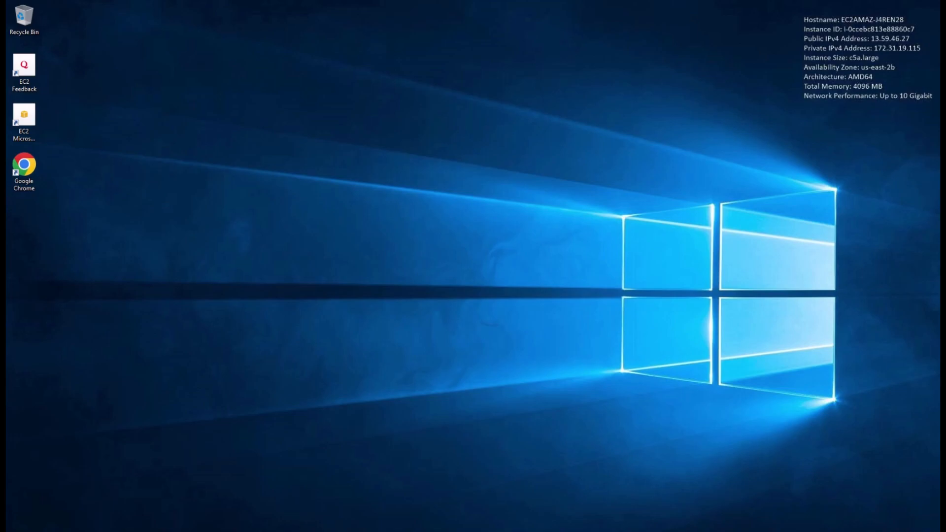
- Log the server in to Tailscale with the Google account and its password, connect it to the tailnet and open the admin console
right_click(855, 531)
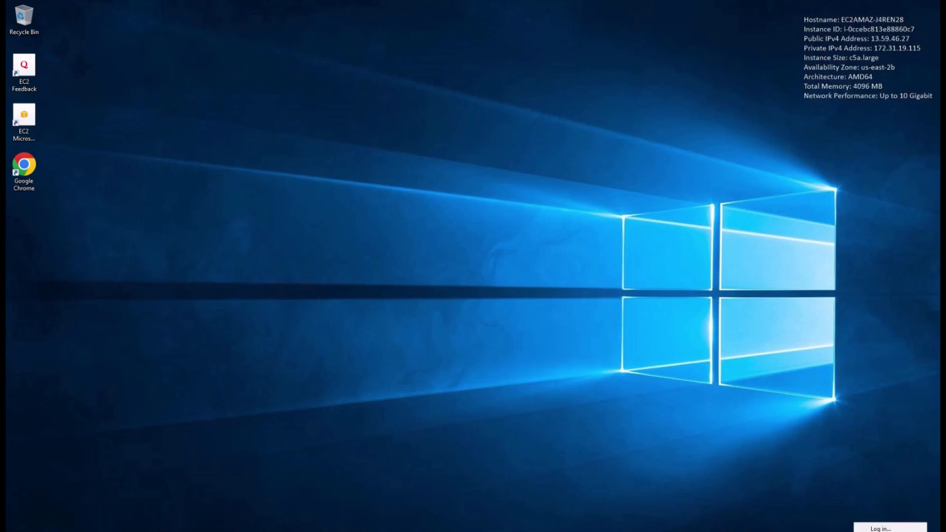
click(876, 529)
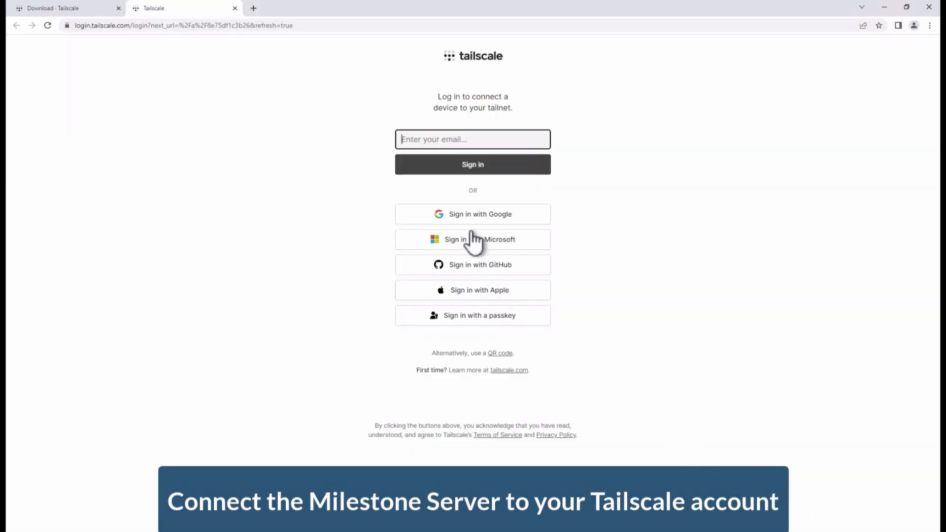
click(471, 217)
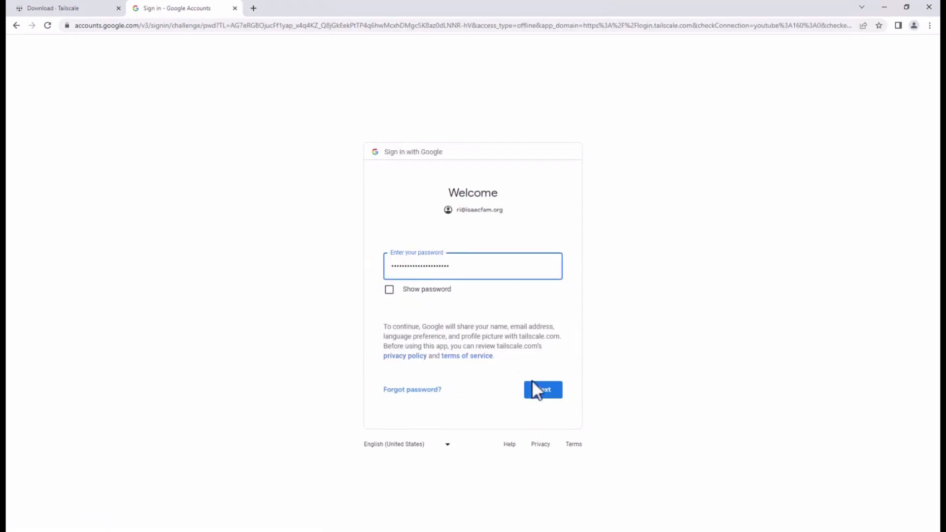
click(543, 390)
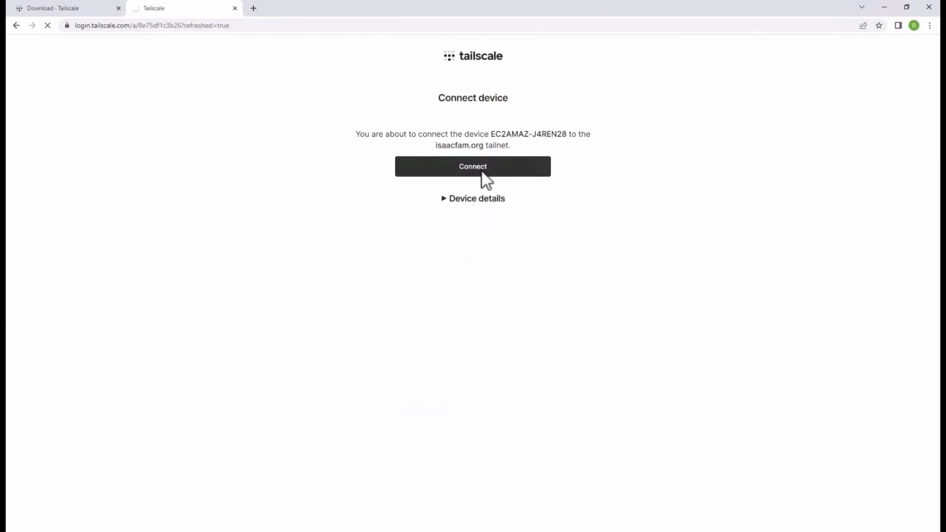
click(484, 167)
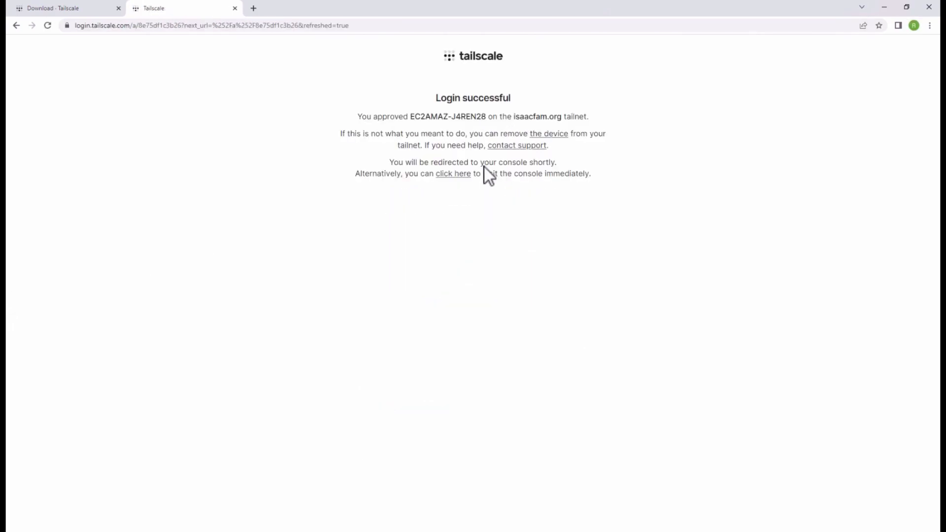
click(454, 174)
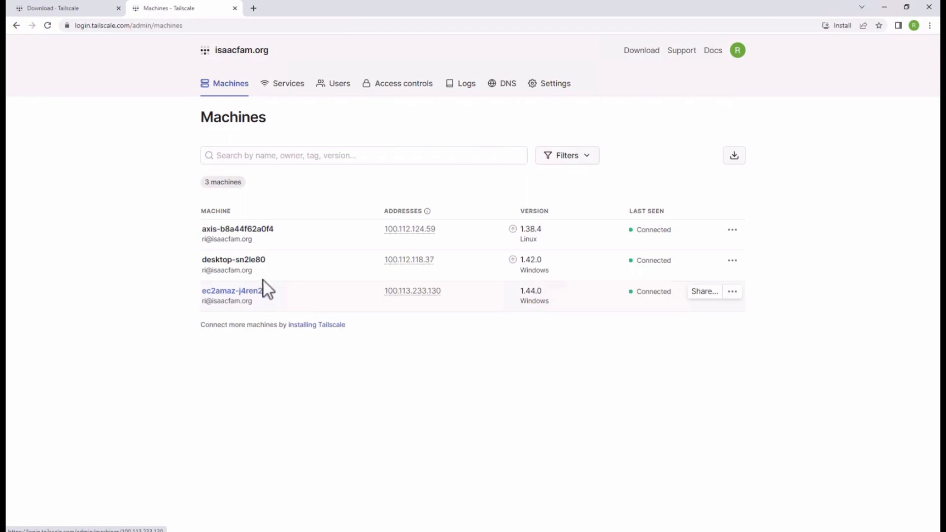
- Copy the Tailscale IP of axis-b8a44f62a0f4 from the Tailscale client's device list and open it in a new browser tab
right_click(860, 531)
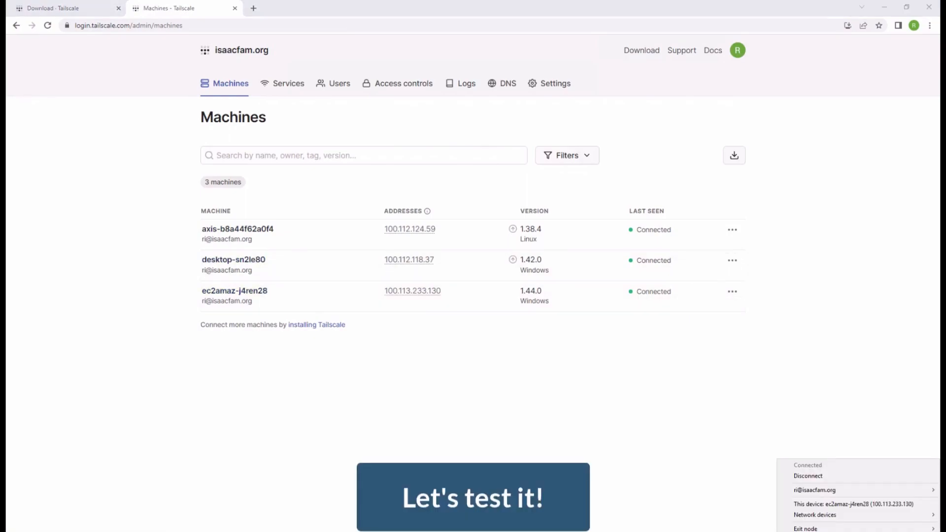
mouse_move(841, 516)
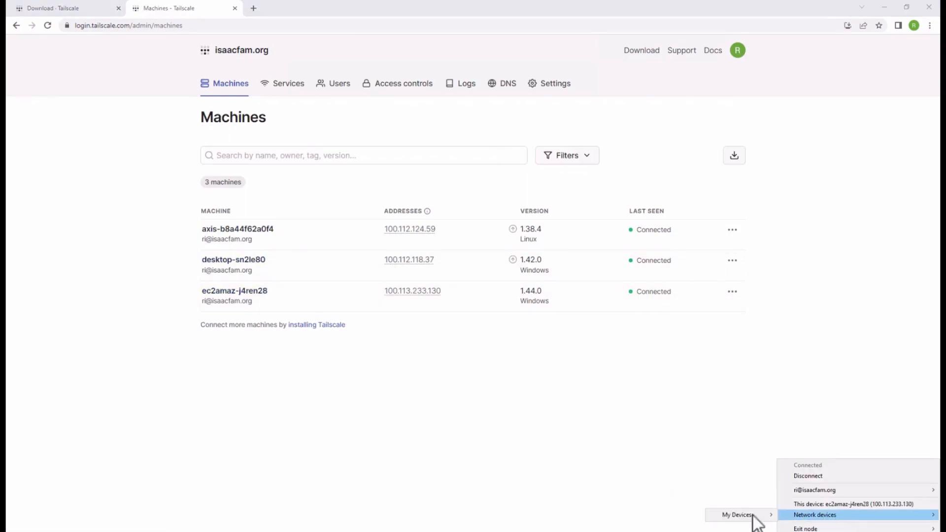
mouse_move(742, 515)
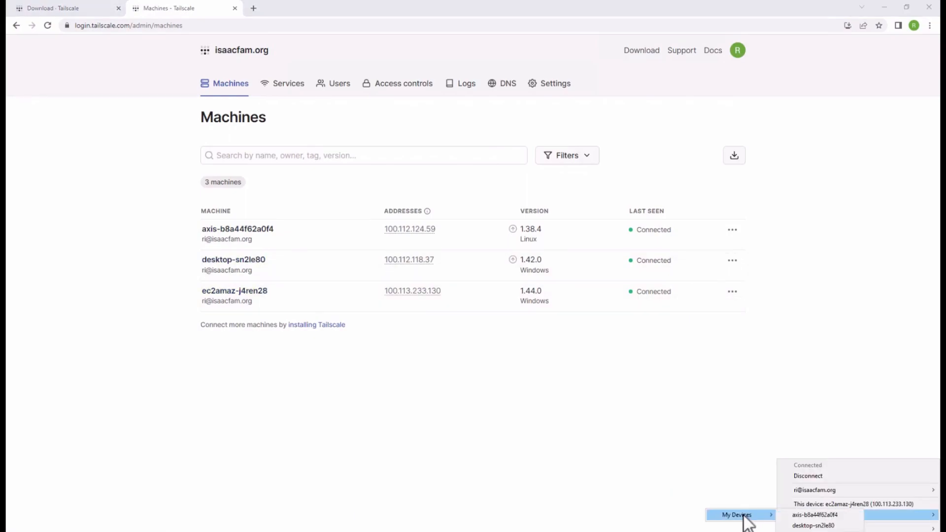
click(805, 515)
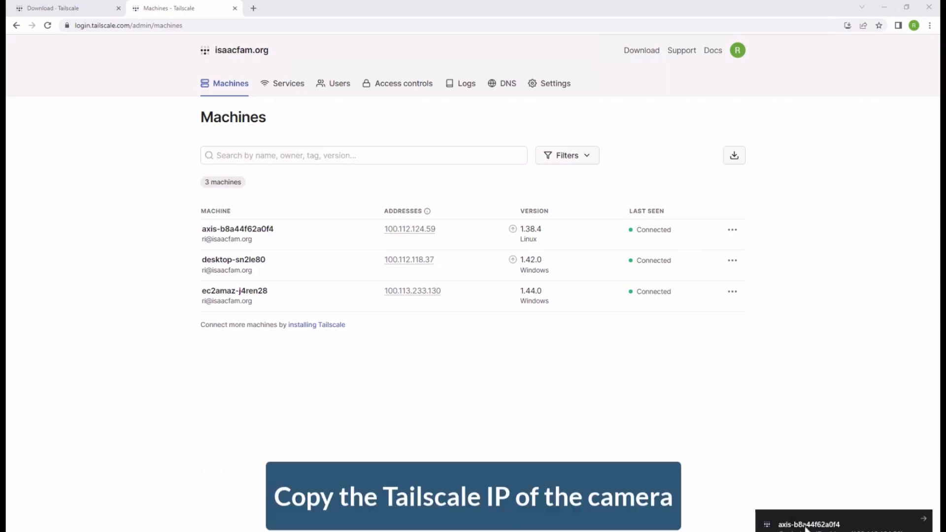
click(254, 8)
key(ctrl+v)
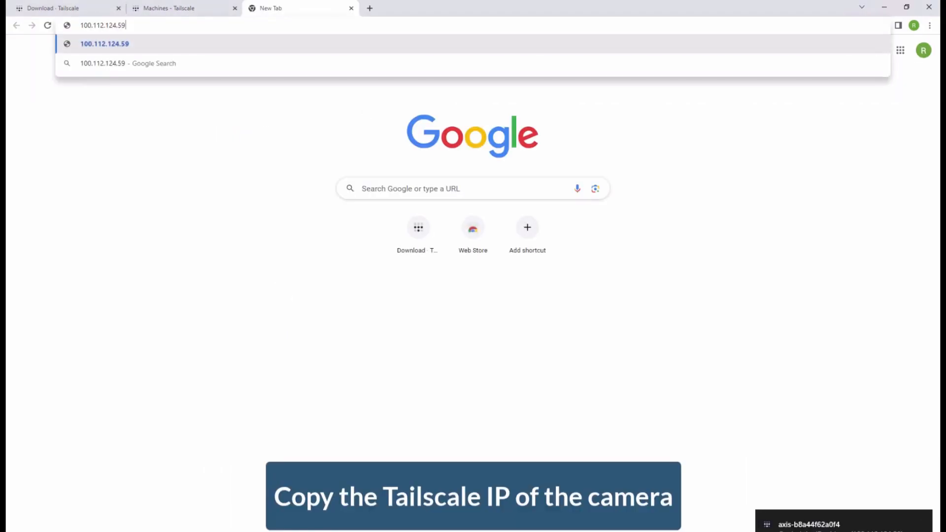
key(Return)
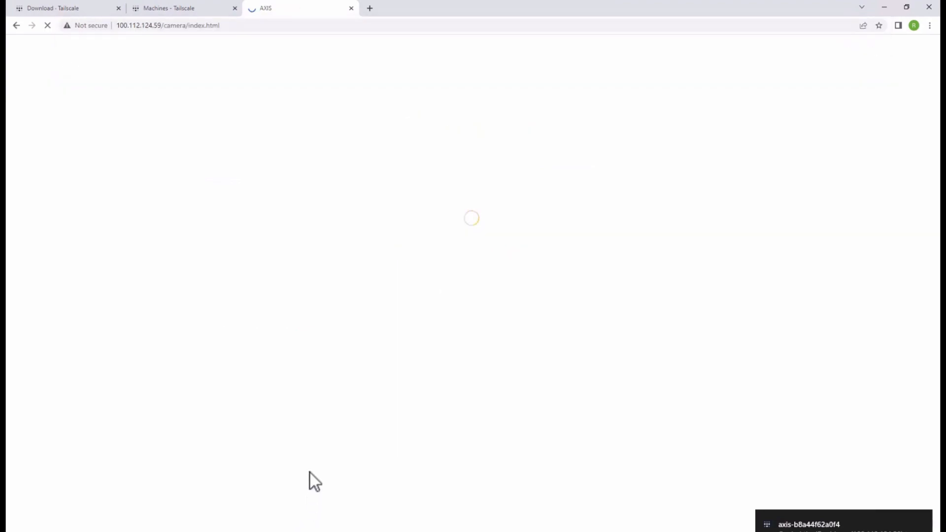
- Sign in to the camera's web page as root with the camera password
text(root)
key(Tab)
key(ctrl+v)
key(Return)
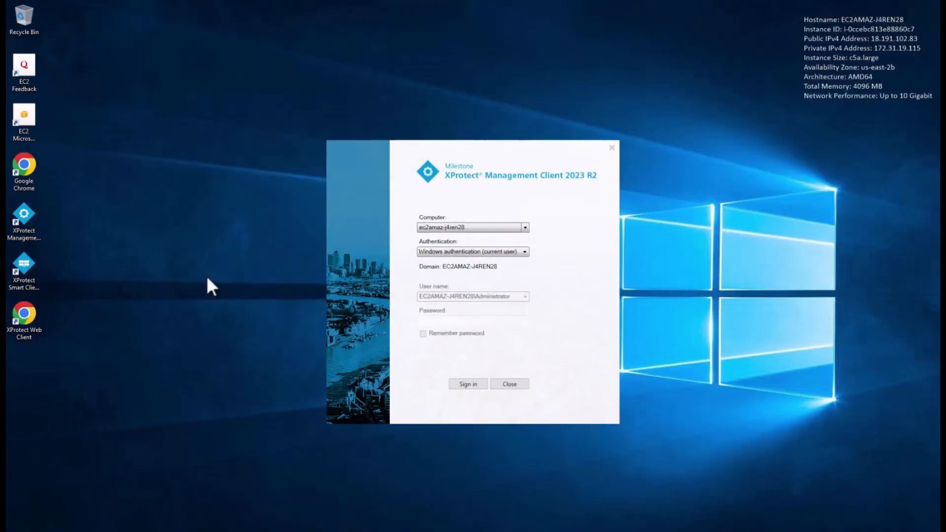
- Sign in to XProtect Management Client with Windows authentication, allowing the non-secure connection, and dismiss the trial license notice
click(475, 387)
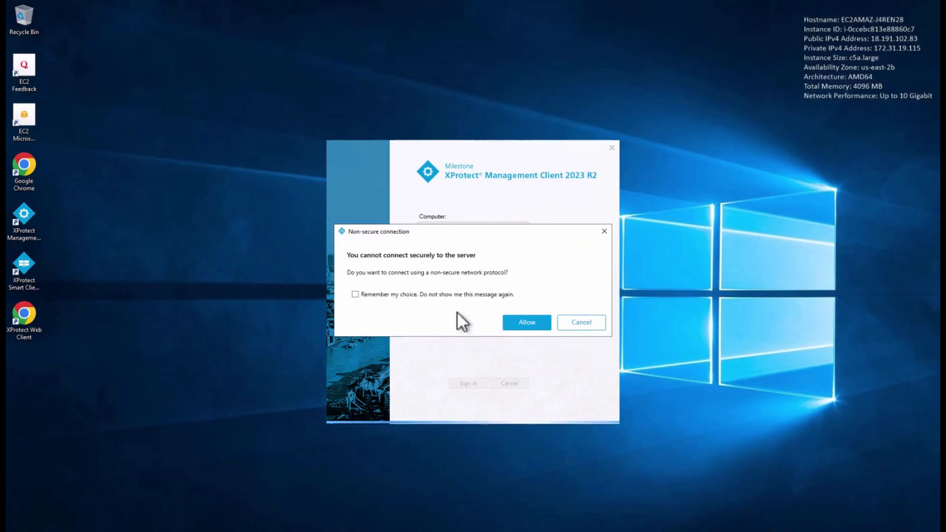
click(518, 321)
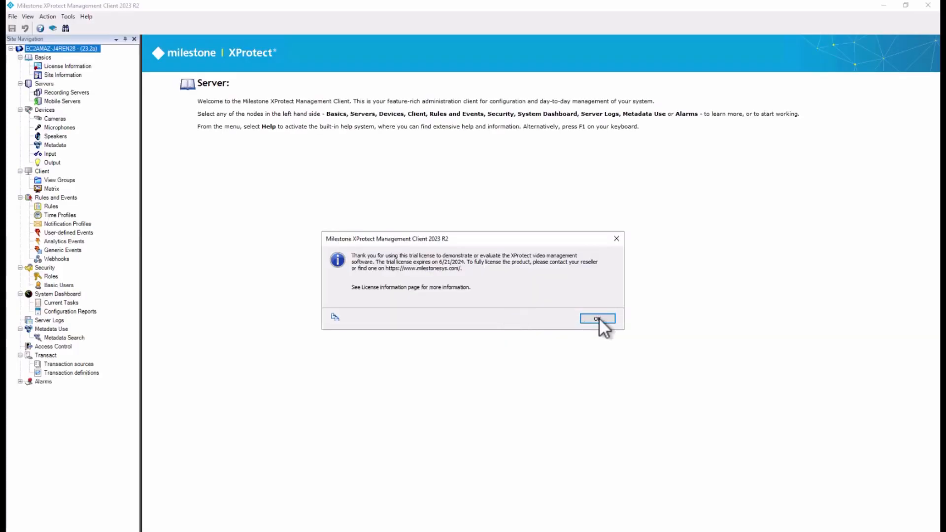
click(604, 319)
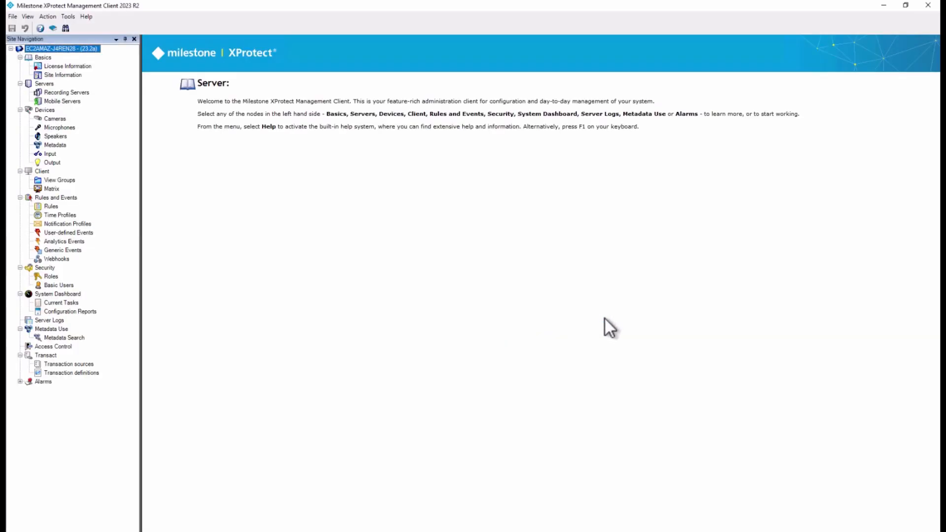
- Start adding hardware to the EC2AMAZ-J4REN28 recording server, using the method that takes a manually entered network address
click(88, 93)
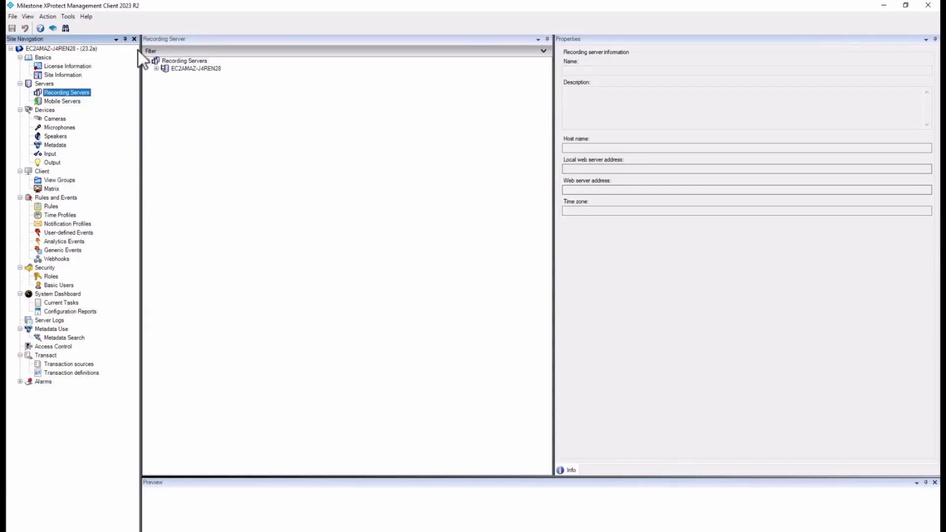
right_click(191, 69)
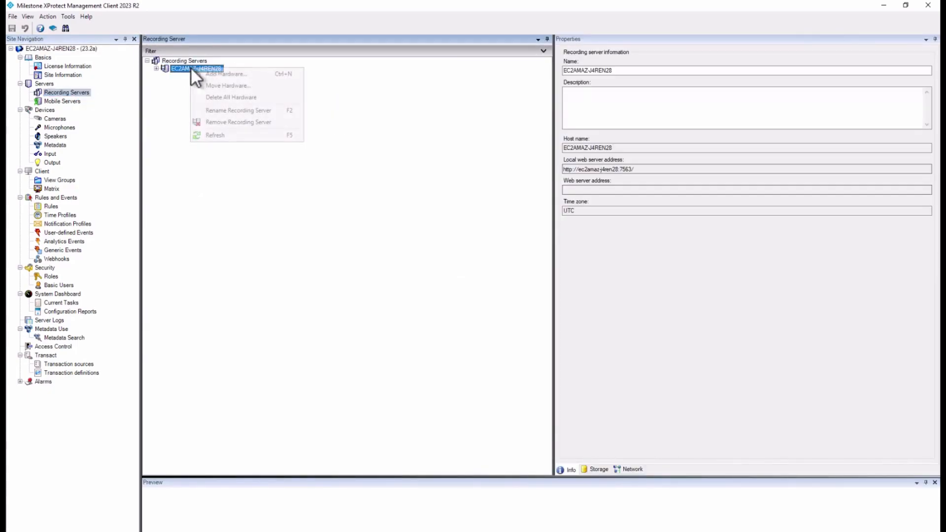
click(238, 71)
click(380, 307)
click(561, 379)
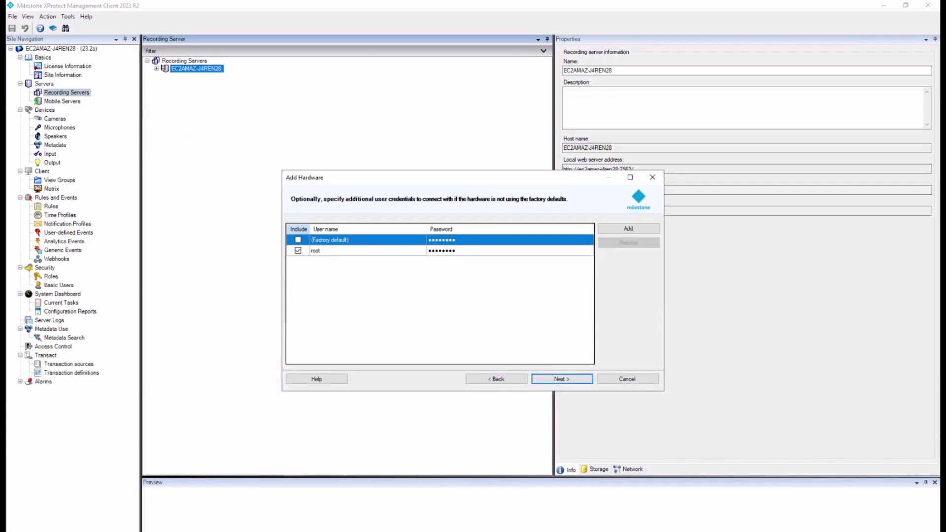
- Enter the camera password for the root credentials and continue with only the AXIS driver selected under the AXIS group
click(472, 252)
click(477, 252)
key(ctrl+v)
click(565, 378)
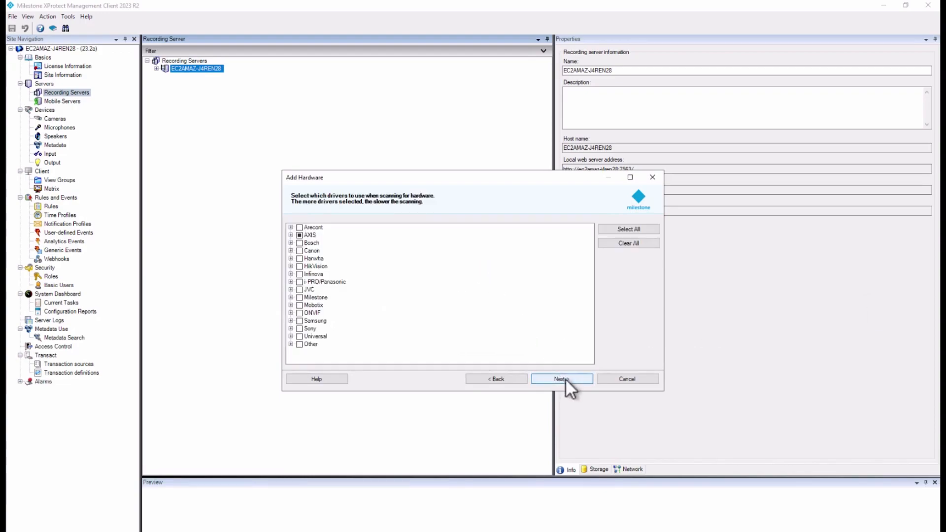
click(291, 235)
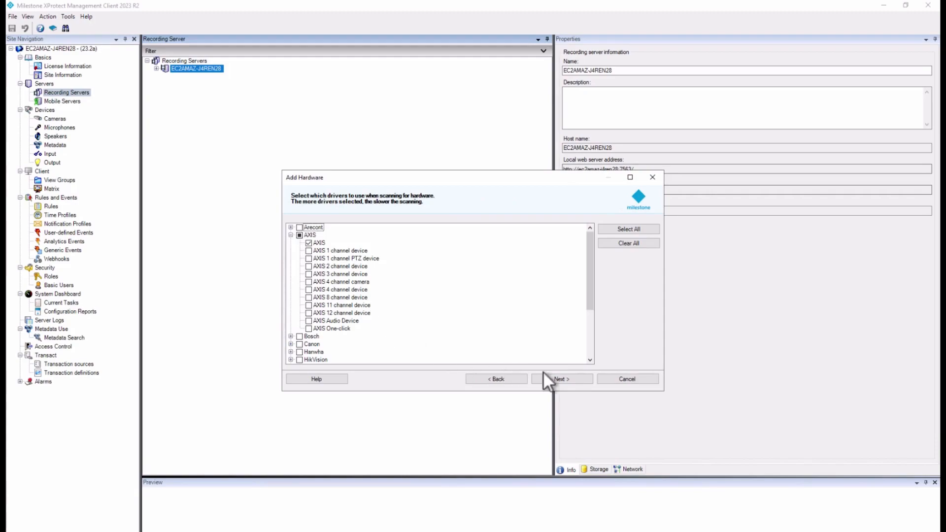
click(563, 377)
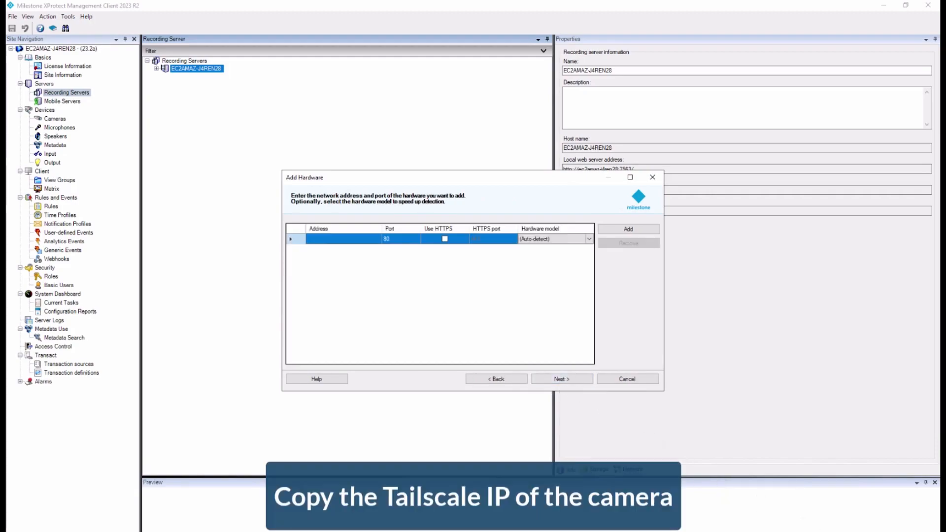
- Copy the camera's Tailscale IP, enter 100.112.124.59 as the hardware address with the AXIS model, and start detection
click(833, 531)
mouse_move(826, 520)
mouse_move(735, 519)
click(802, 518)
click(348, 241)
text(100.112.124.59)
click(538, 239)
click(537, 253)
click(561, 376)
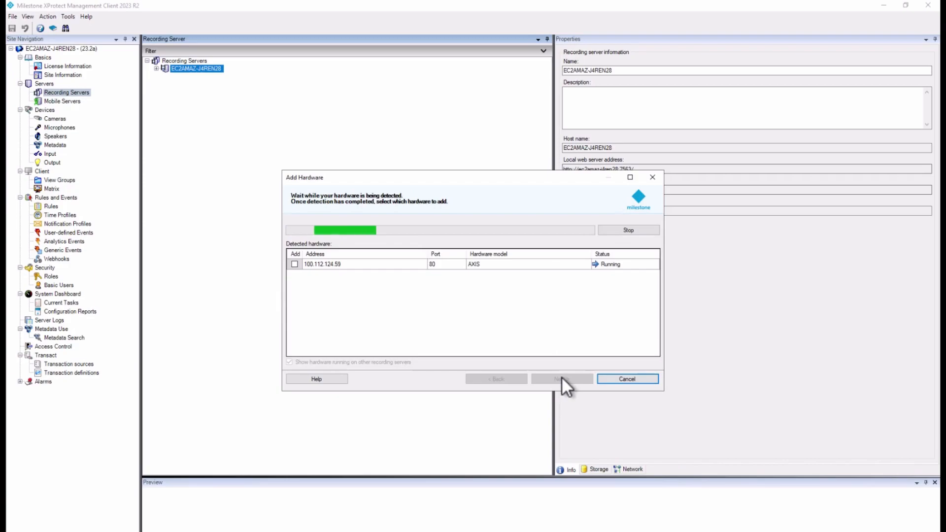
- Accept the detected camera and enable only its hardware and camera port 1, disabling the other camera ports
click(561, 376)
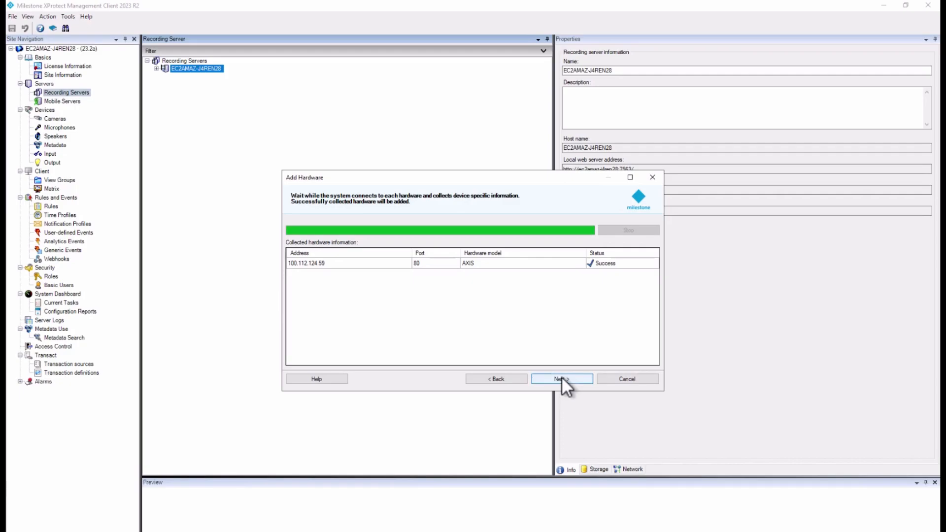
click(561, 376)
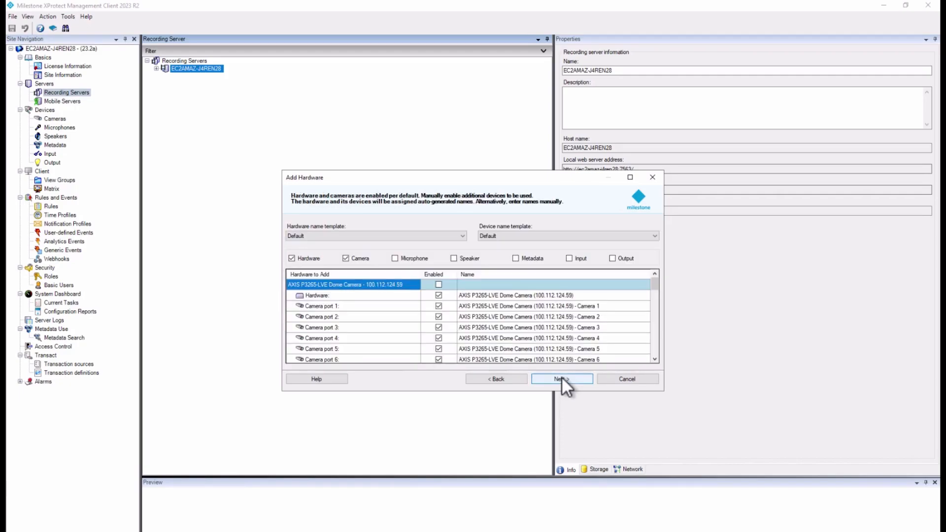
click(439, 317)
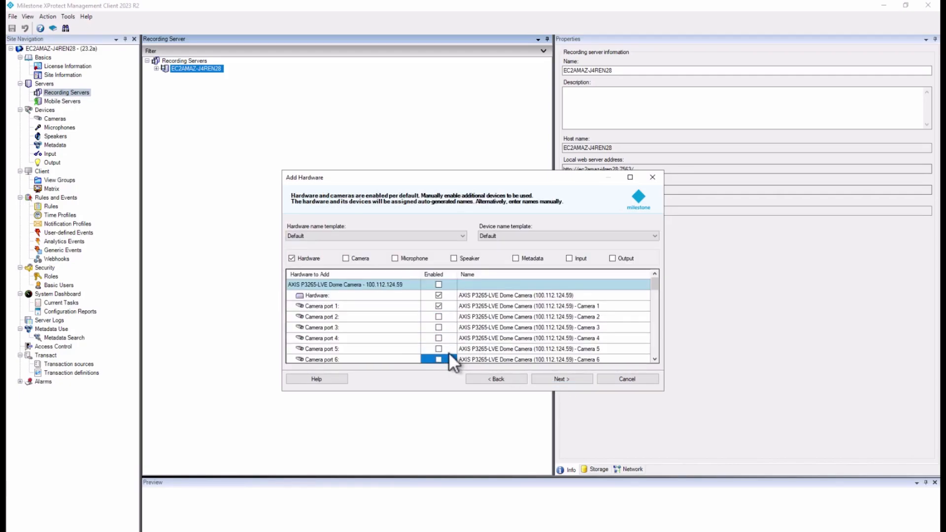
scroll(446, 348, down, 1)
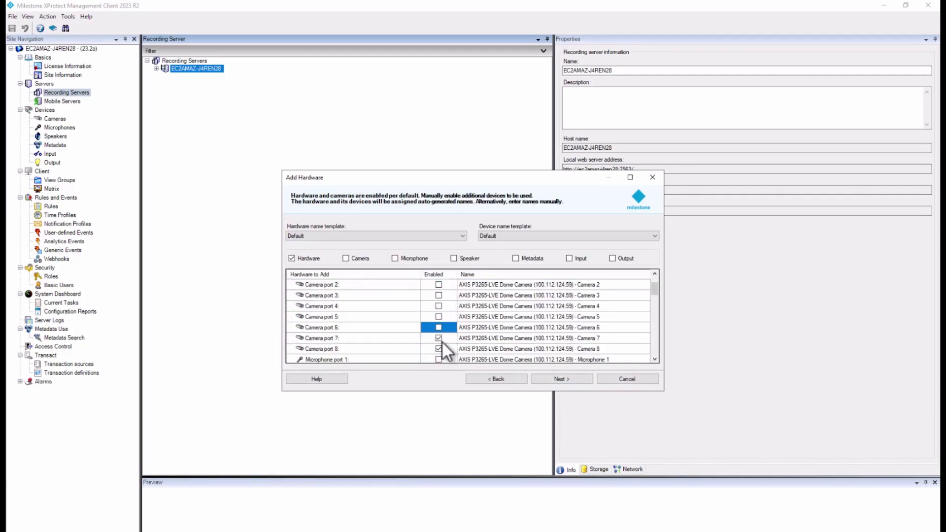
click(558, 380)
- Create a camera group named All Cameras, use it as the default camera group and finish adding the hardware
click(394, 231)
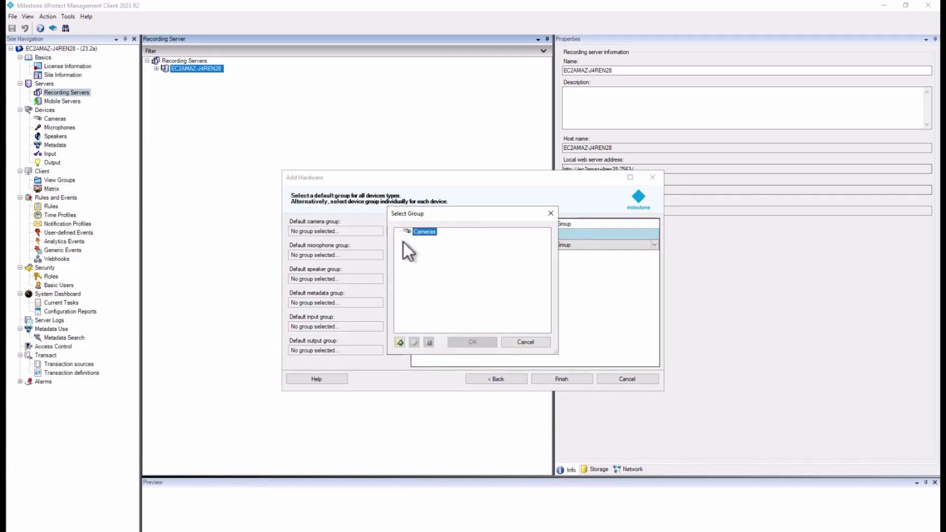
click(400, 342)
text(A)
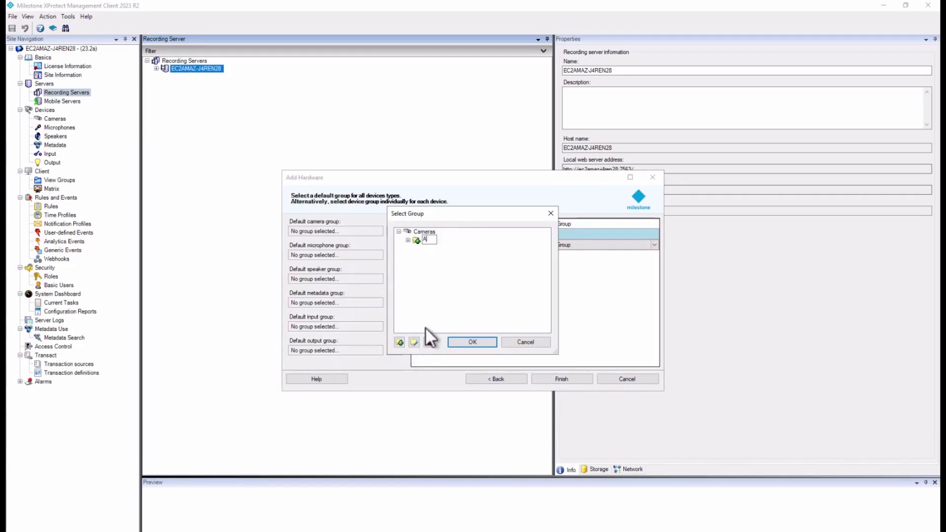
text(ll Cameras)
click(471, 342)
click(561, 379)
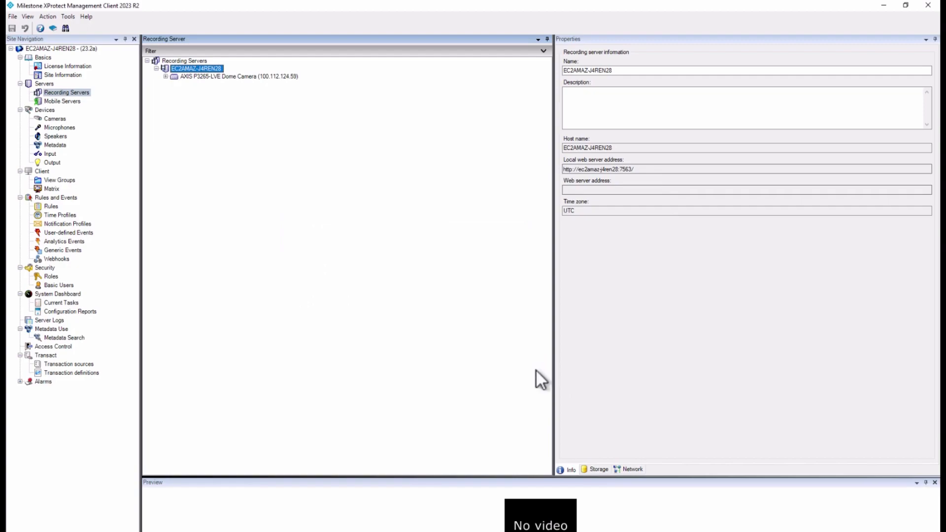
- Enlarge the video preview area and expand the AXIS P3265-LVE Dome Camera under the recording server
drag(509, 477, 510, 394)
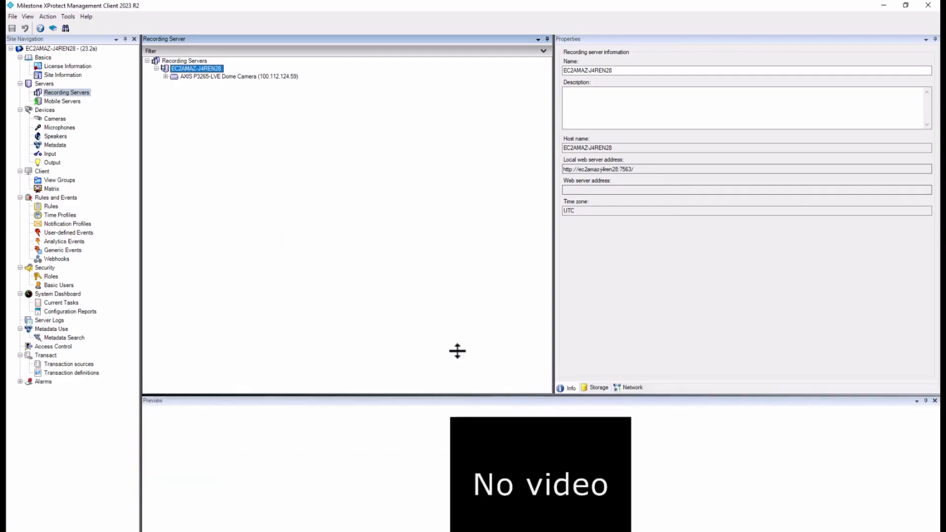
click(166, 76)
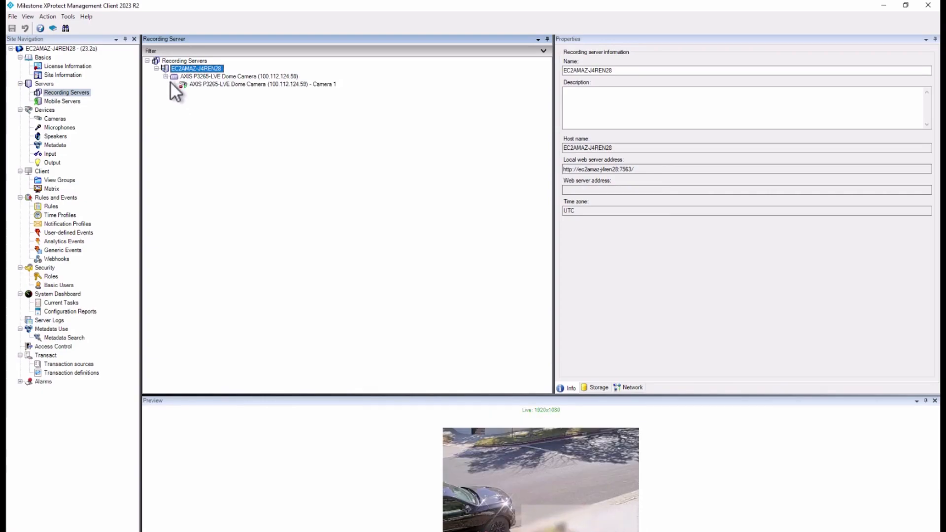